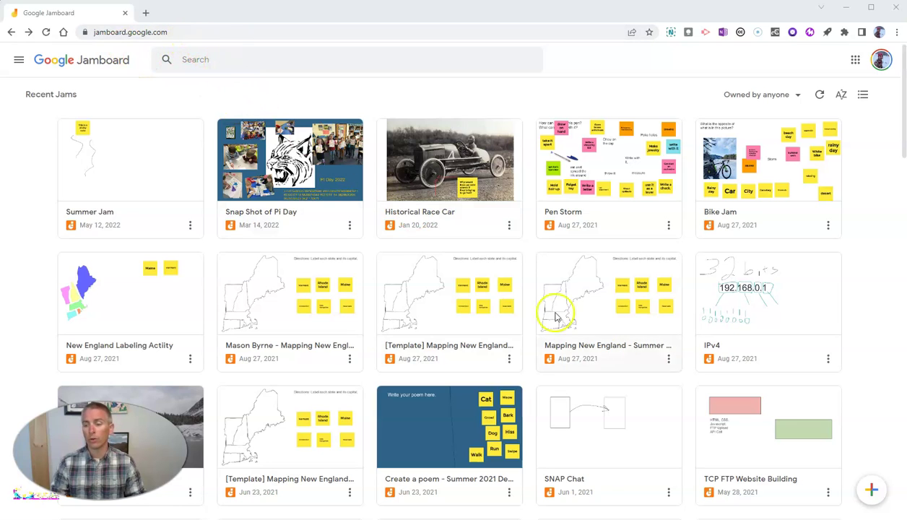
# Create a new blank Jam and rename it from 'Untitled Jam' to 'Practice Jam'
pyautogui.click(874, 493)
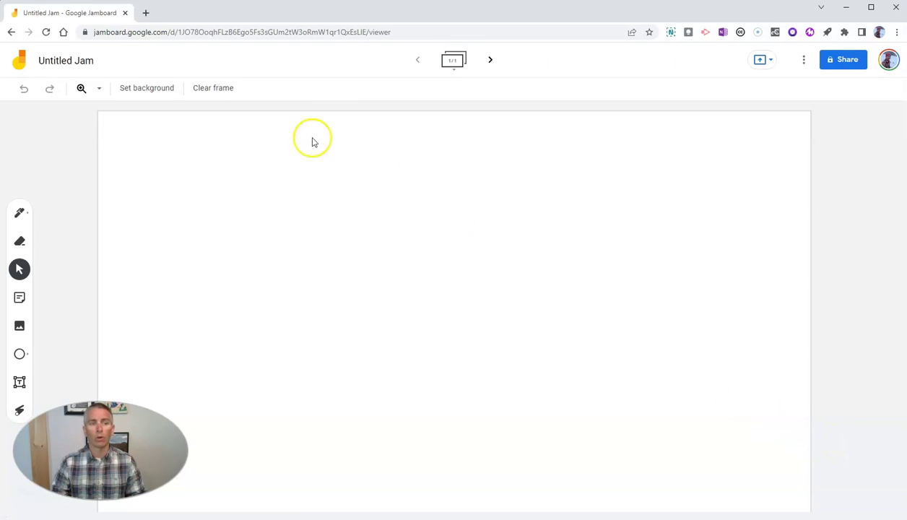
pyautogui.click(70, 61)
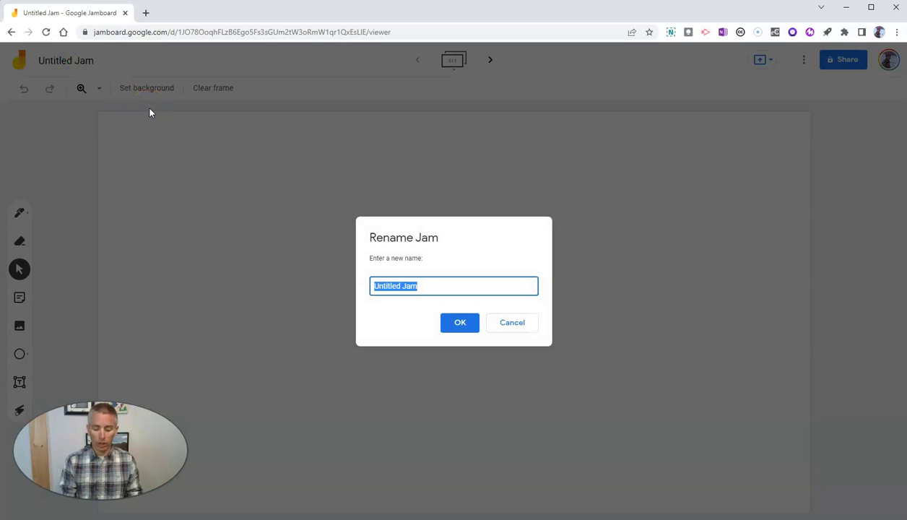
pyautogui.write('Practice')
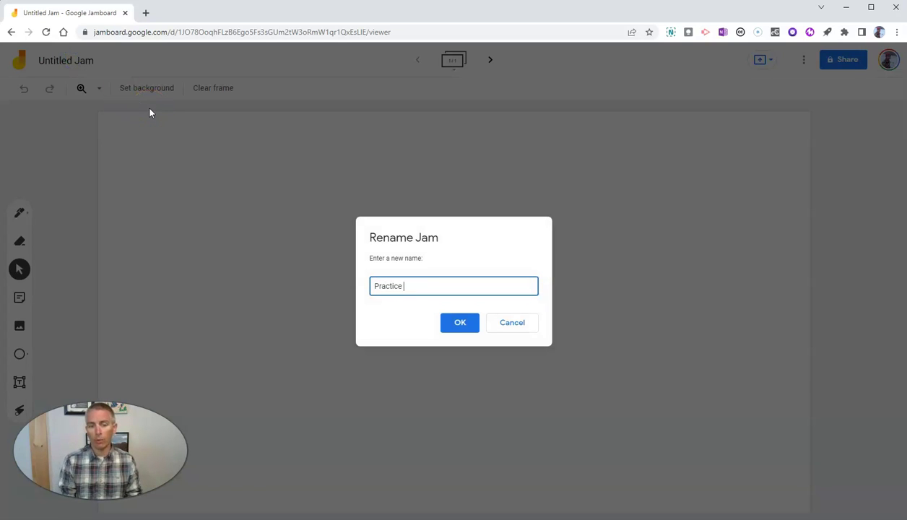
pyautogui.write(' Jam')
pyautogui.click(459, 322)
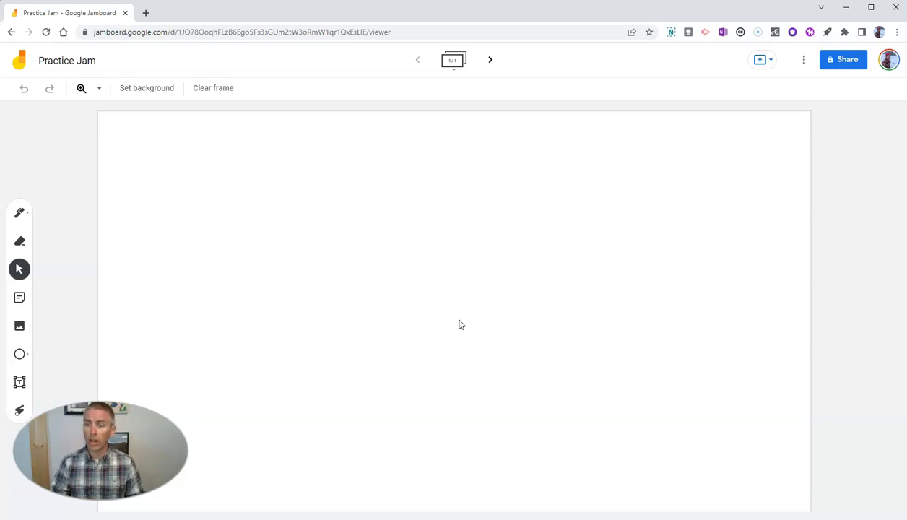
# Share the Jam with a collaborator by name, keeping Editor access, and send the invitation
pyautogui.click(840, 62)
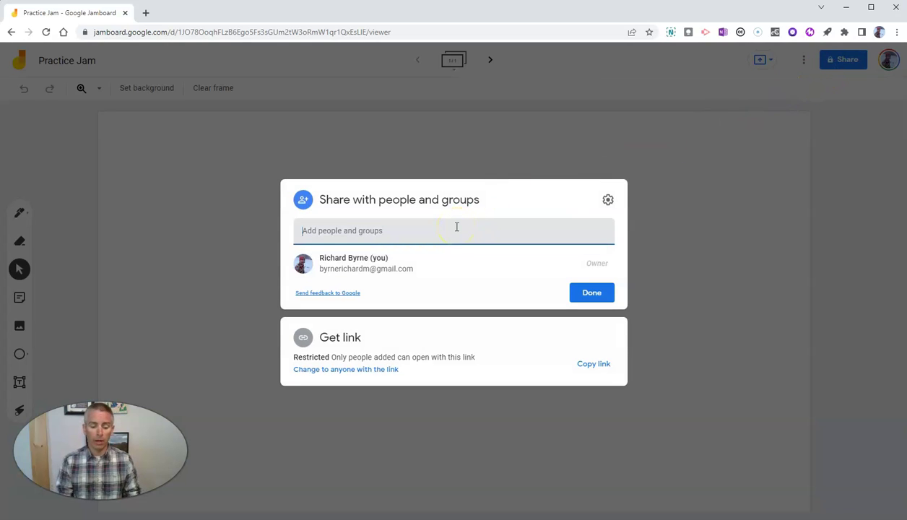
pyautogui.click(422, 264)
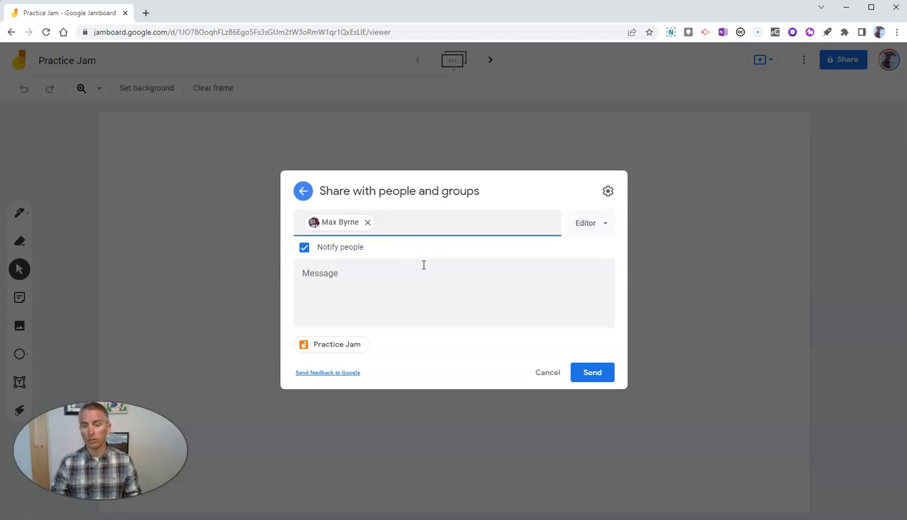
pyautogui.click(600, 227)
pyautogui.click(600, 226)
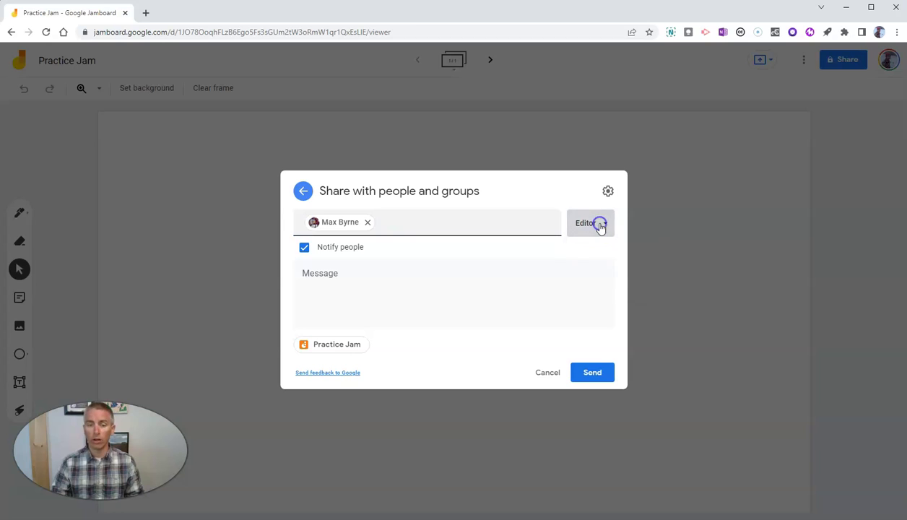
pyautogui.click(600, 226)
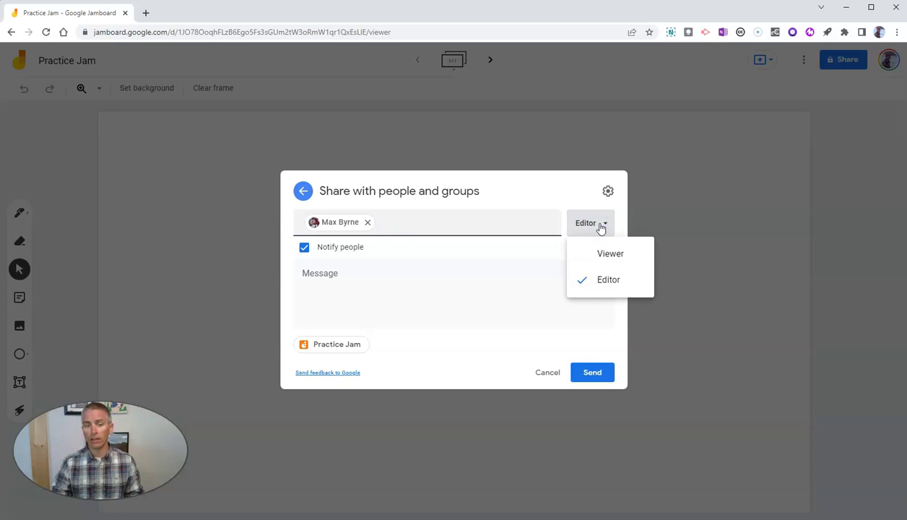
pyautogui.click(599, 225)
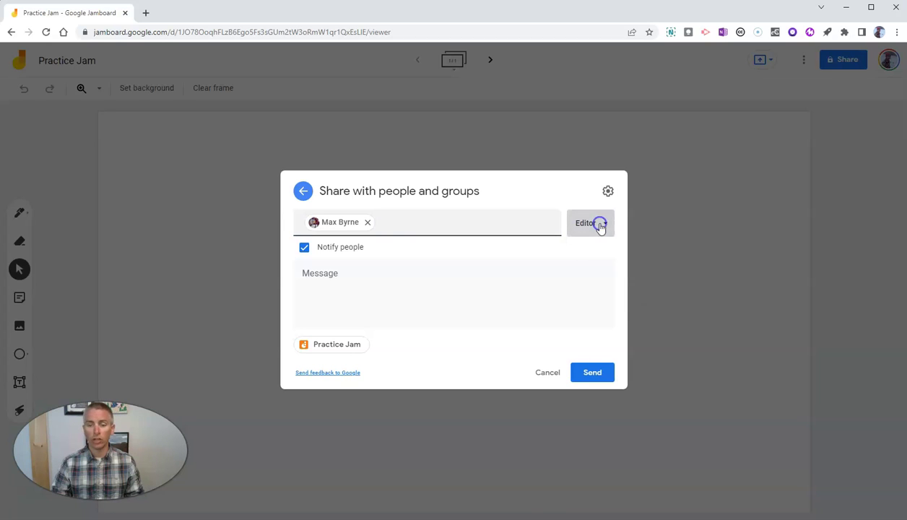
pyautogui.click(597, 374)
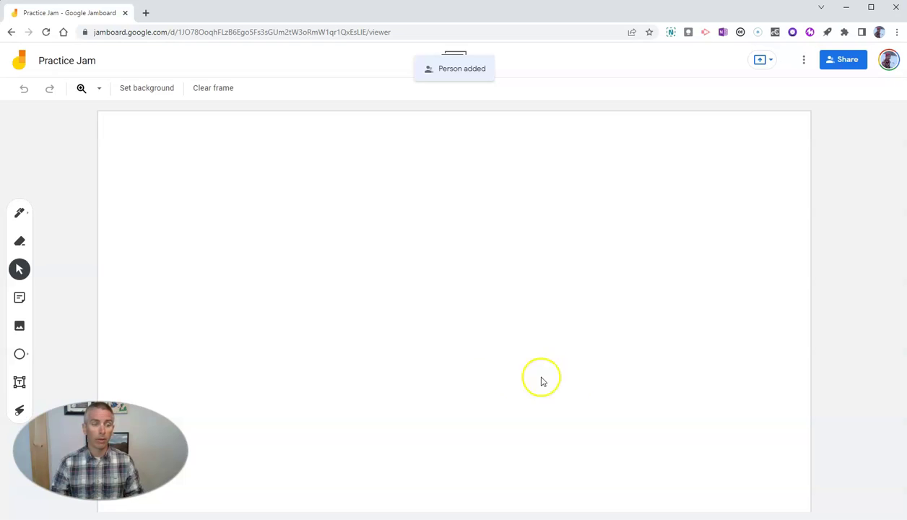
# With a blue pen style, draw a curly 2-shaped squiggle on the frame
pyautogui.click(21, 213)
pyautogui.click(22, 214)
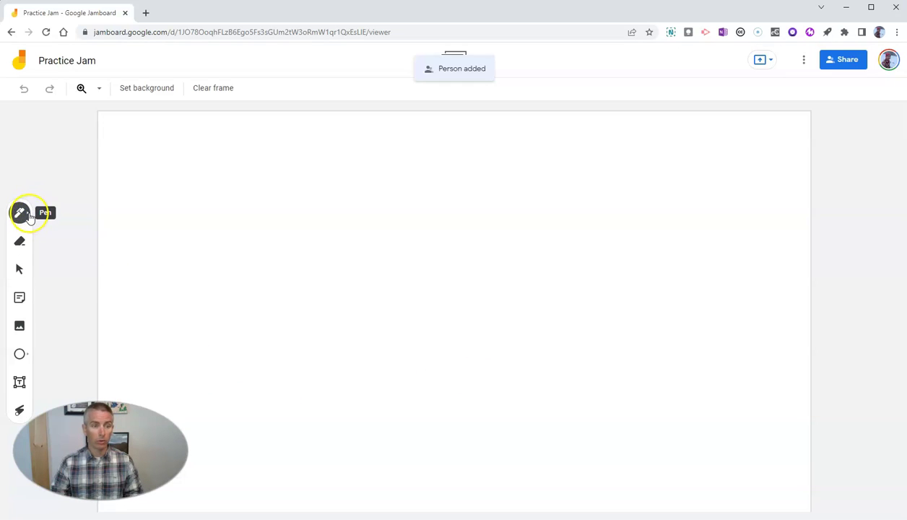
pyautogui.click(77, 238)
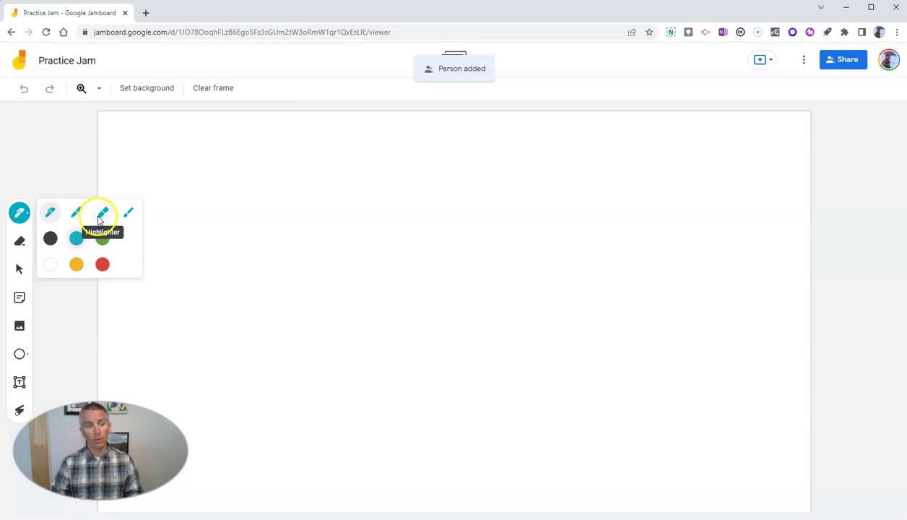
pyautogui.click(83, 215)
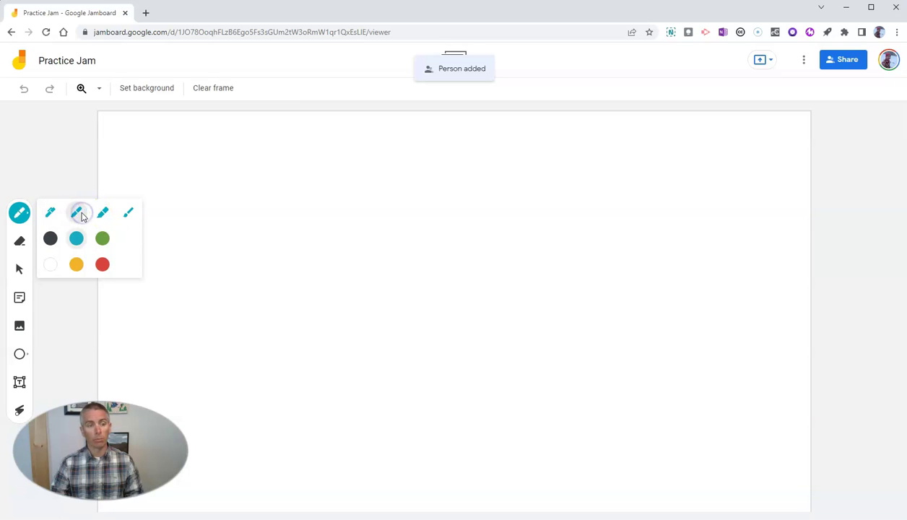
pyautogui.moveTo(235, 177)
pyautogui.mouseDown()
pyautogui.moveTo(260, 176)
pyautogui.moveTo(278, 231)
pyautogui.mouseUp()
pyautogui.click(261, 267)
pyautogui.moveTo(262, 267)
pyautogui.mouseDown()
pyautogui.moveTo(229, 249)
pyautogui.moveTo(312, 262)
pyautogui.mouseUp()
# Draw a face with two eyes, a nose and a smiling mouth
pyautogui.moveTo(506, 208); pyautogui.dragTo(490, 242)
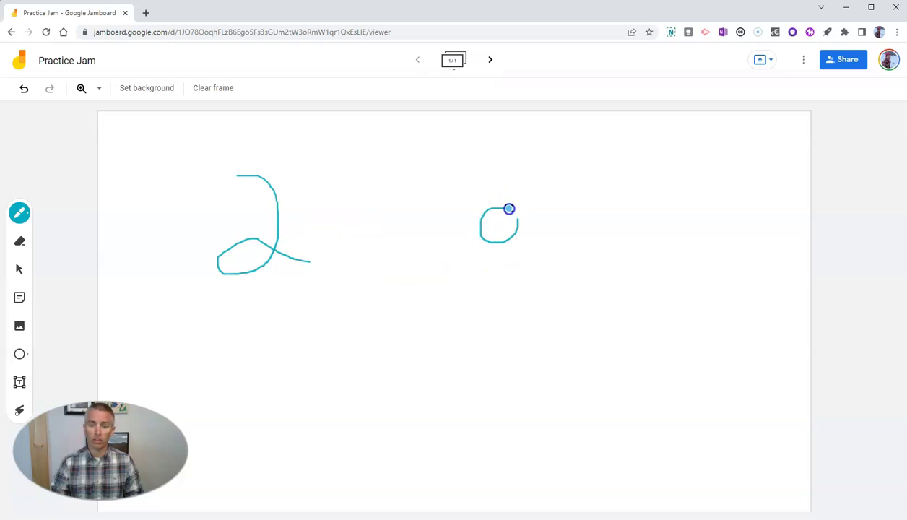
pyautogui.moveTo(508, 209); pyautogui.dragTo(509, 209)
pyautogui.moveTo(624, 212)
pyautogui.mouseDown()
pyautogui.moveTo(582, 211)
pyautogui.moveTo(609, 235)
pyautogui.moveTo(624, 214)
pyautogui.mouseUp()
pyautogui.moveTo(549, 238)
pyautogui.mouseDown()
pyautogui.moveTo(559, 278)
pyautogui.moveTo(490, 297)
pyautogui.mouseUp()
pyautogui.moveTo(521, 330)
pyautogui.mouseDown()
pyautogui.moveTo(589, 294)
pyautogui.moveTo(551, 361)
pyautogui.moveTo(489, 324)
pyautogui.moveTo(490, 294)
pyautogui.mouseUp()
# Erase the face's eyes and nose with the Eraser
pyautogui.click(20, 242)
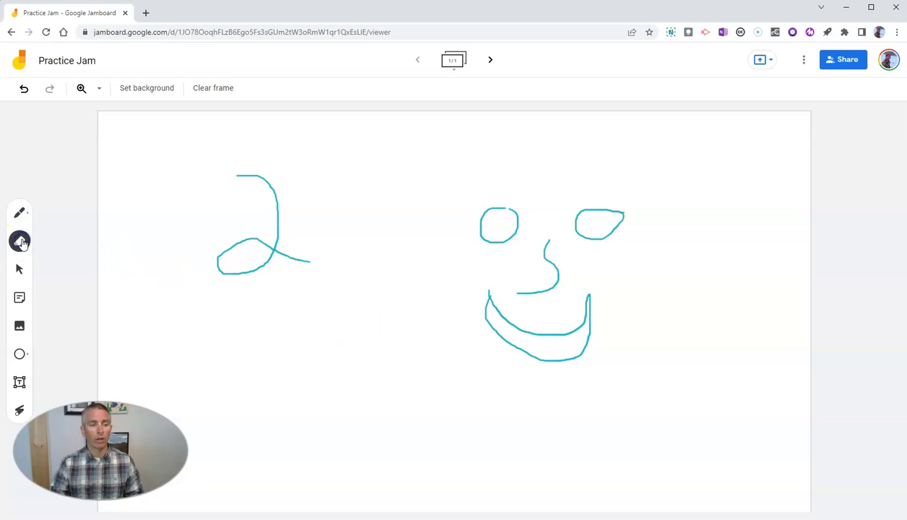
pyautogui.moveTo(508, 215); pyautogui.dragTo(486, 206)
pyautogui.moveTo(451, 250)
pyautogui.mouseDown()
pyautogui.moveTo(516, 232)
pyautogui.moveTo(526, 212)
pyautogui.moveTo(490, 222)
pyautogui.mouseUp()
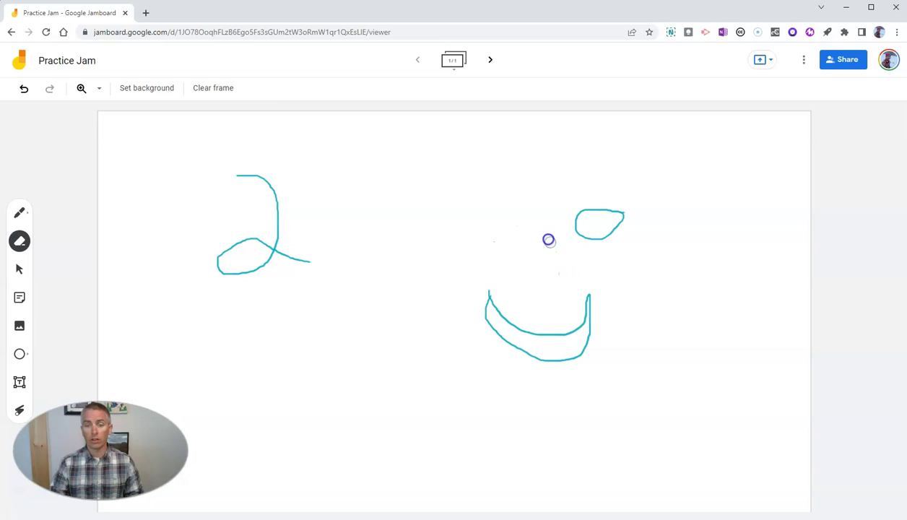
pyautogui.moveTo(613, 236)
pyautogui.mouseDown()
pyautogui.moveTo(563, 223)
pyautogui.moveTo(578, 233)
pyautogui.mouseUp()
pyautogui.click(300, 385)
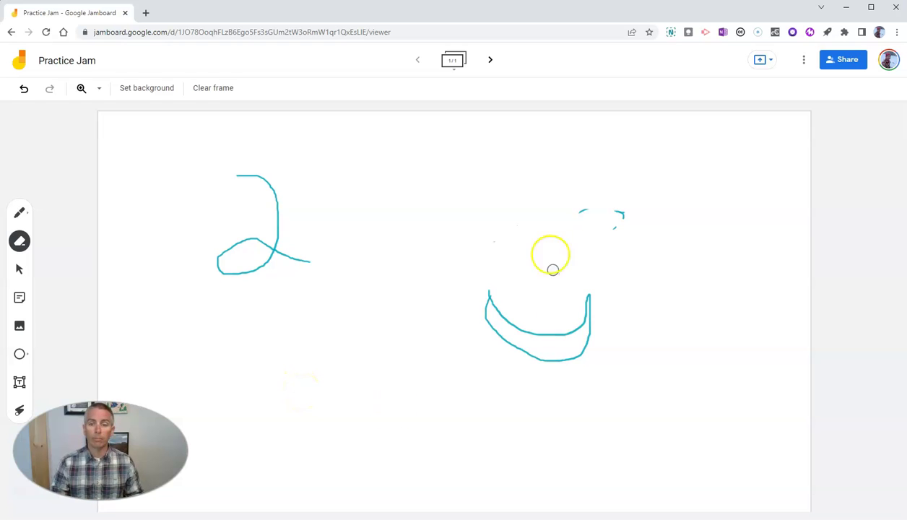
pyautogui.moveTo(529, 210); pyautogui.dragTo(419, 242)
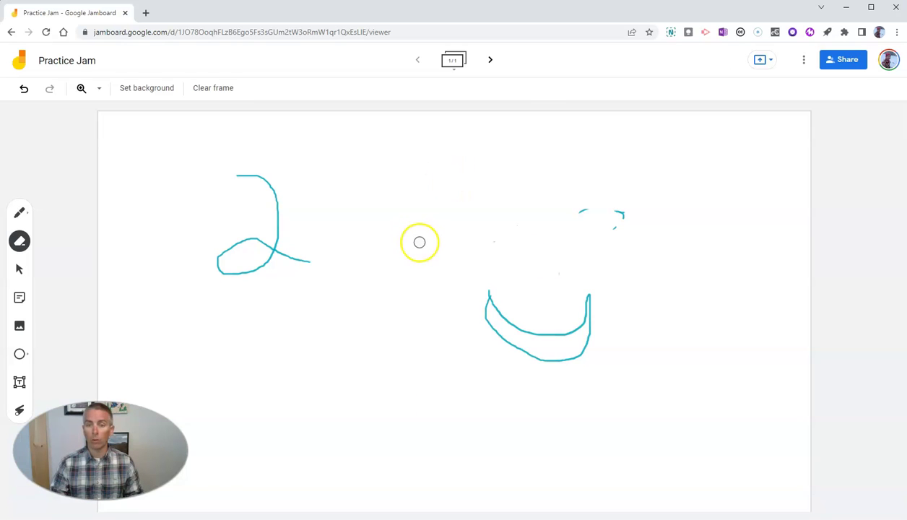
# Add a second frame and draw a red square outline on it
pyautogui.click(491, 61)
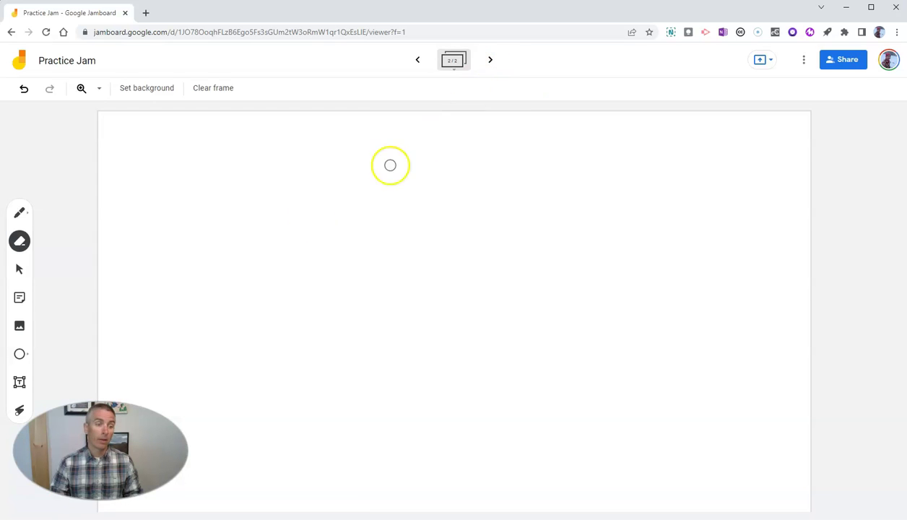
pyautogui.click(22, 215)
pyautogui.click(26, 216)
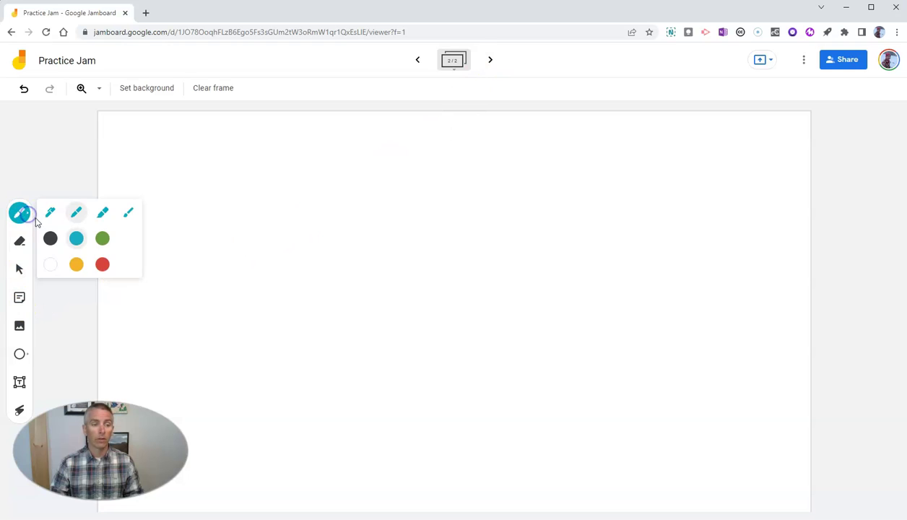
pyautogui.click(105, 265)
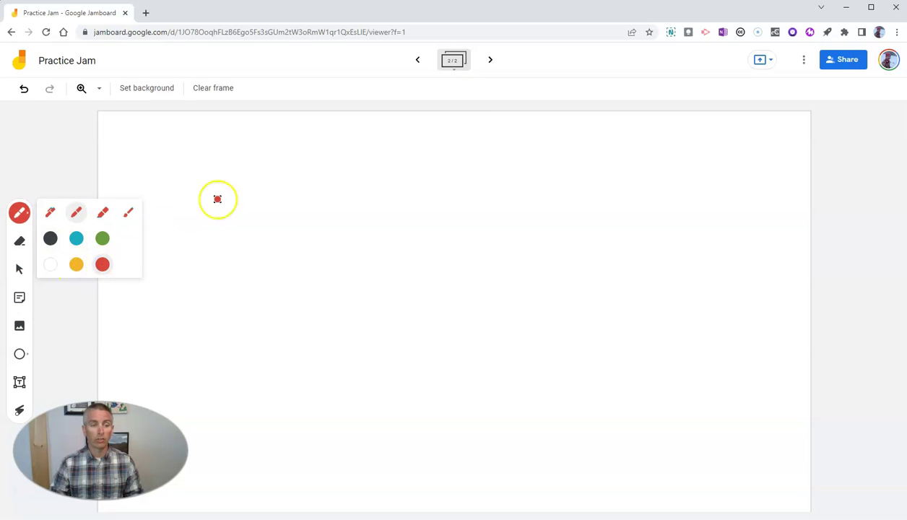
pyautogui.moveTo(250, 177); pyautogui.dragTo(236, 270)
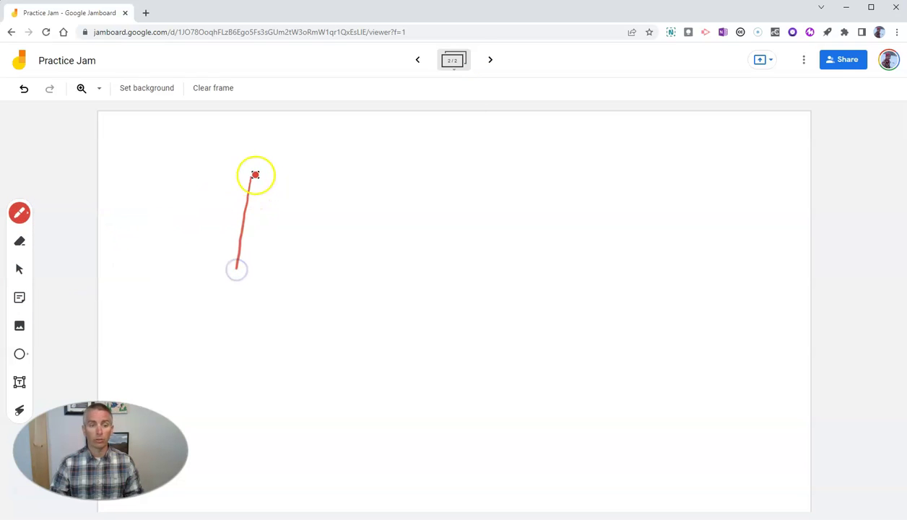
pyautogui.moveTo(256, 174)
pyautogui.mouseDown()
pyautogui.moveTo(307, 175)
pyautogui.moveTo(328, 273)
pyautogui.moveTo(246, 274)
pyautogui.mouseUp()
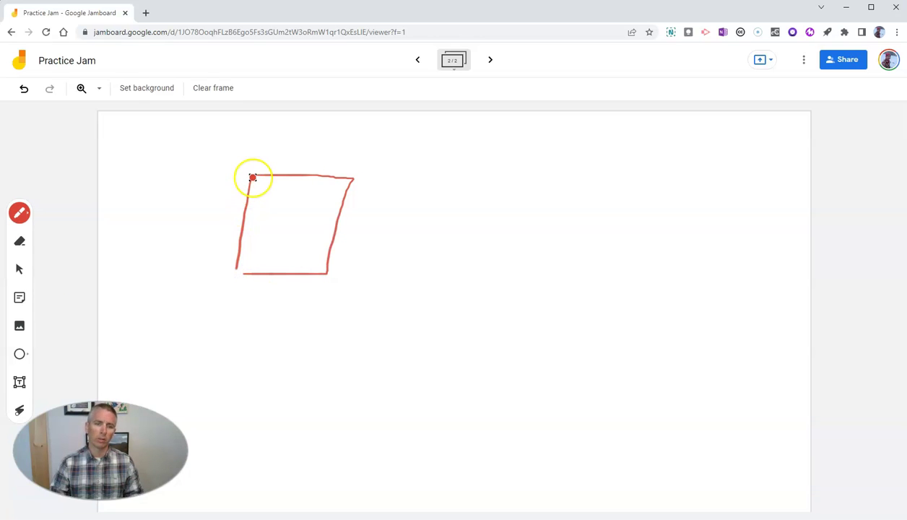
# Add a sticky note reading 'This note is sticky!', moved upper right, enlarged and tilted
pyautogui.click(19, 299)
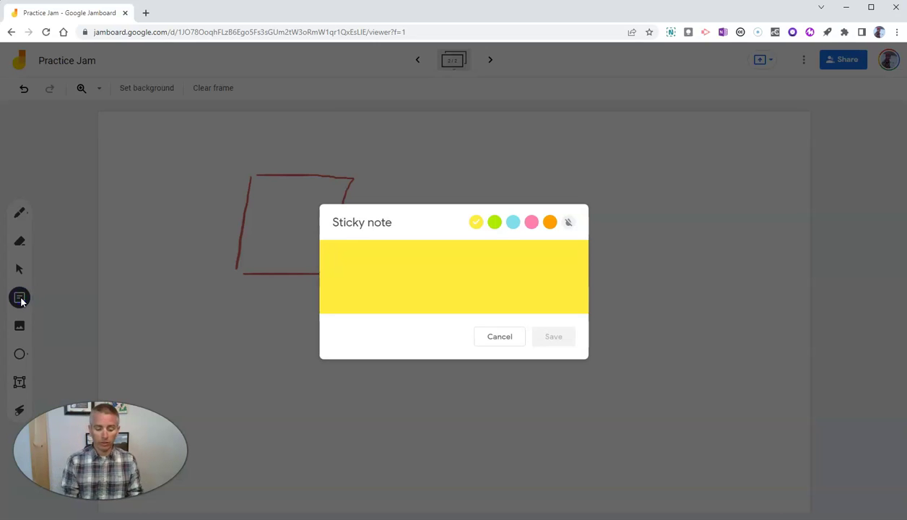
pyautogui.write('TH')
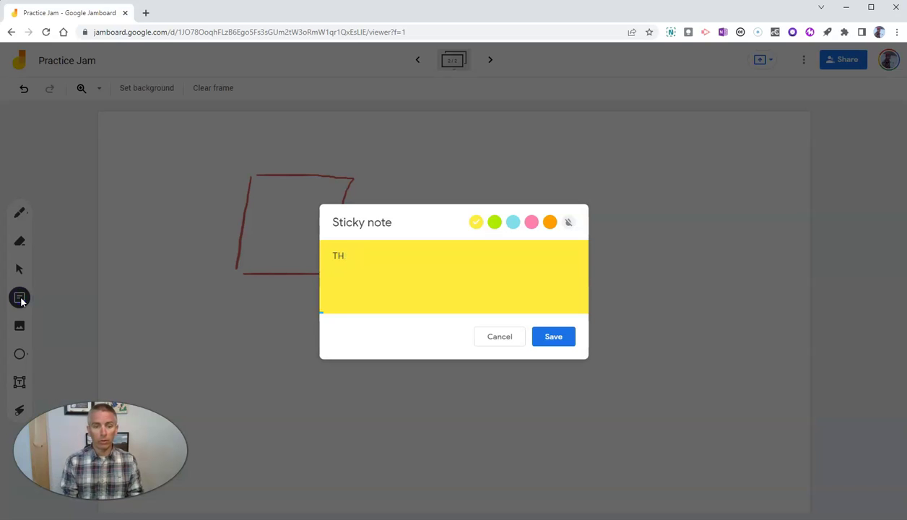
pyautogui.write('is ns note is sticky!')
pyautogui.press('Return')
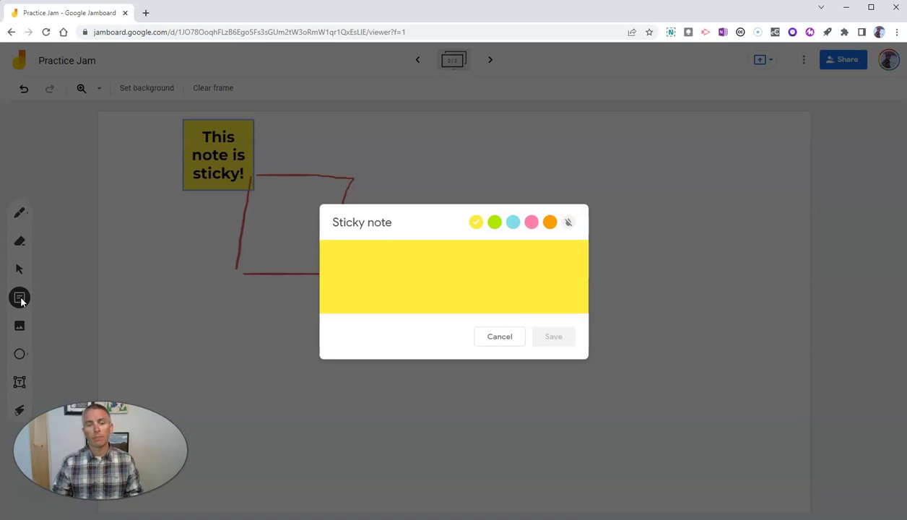
pyautogui.click(501, 337)
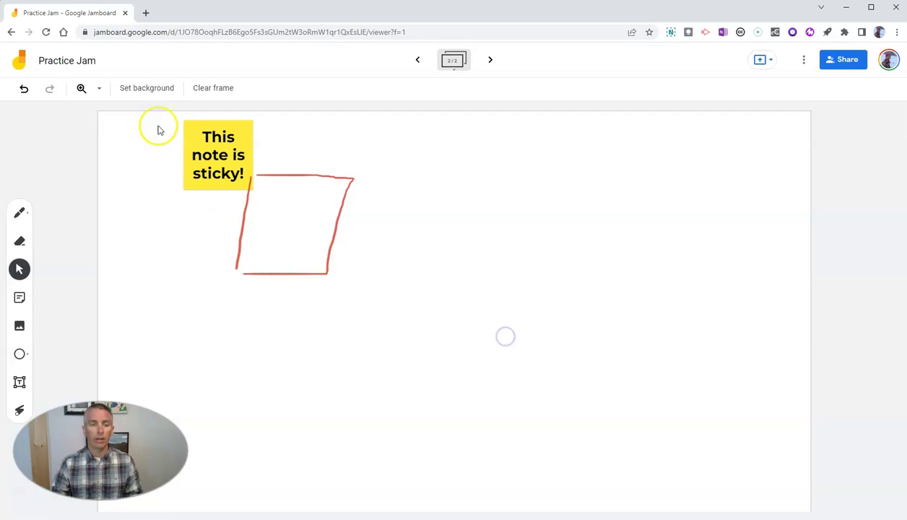
pyautogui.moveTo(205, 144); pyautogui.dragTo(542, 158)
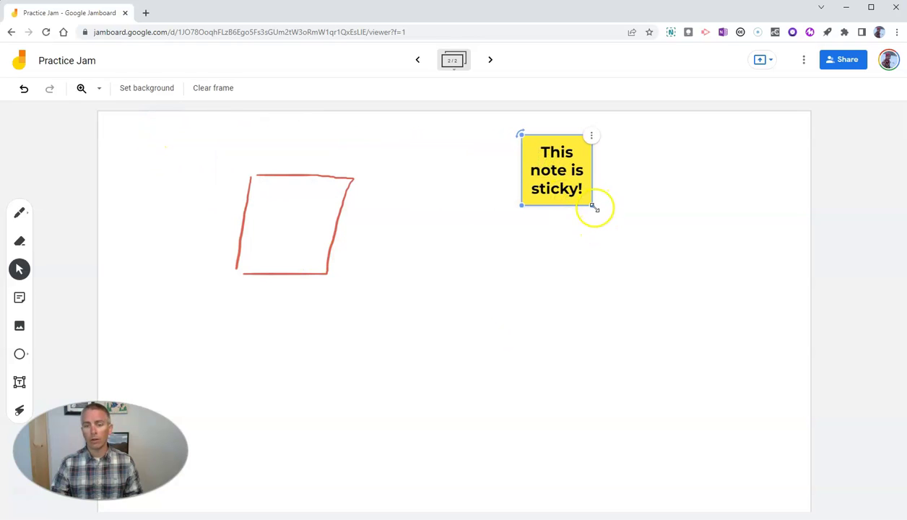
pyautogui.moveTo(594, 207); pyautogui.dragTo(634, 208)
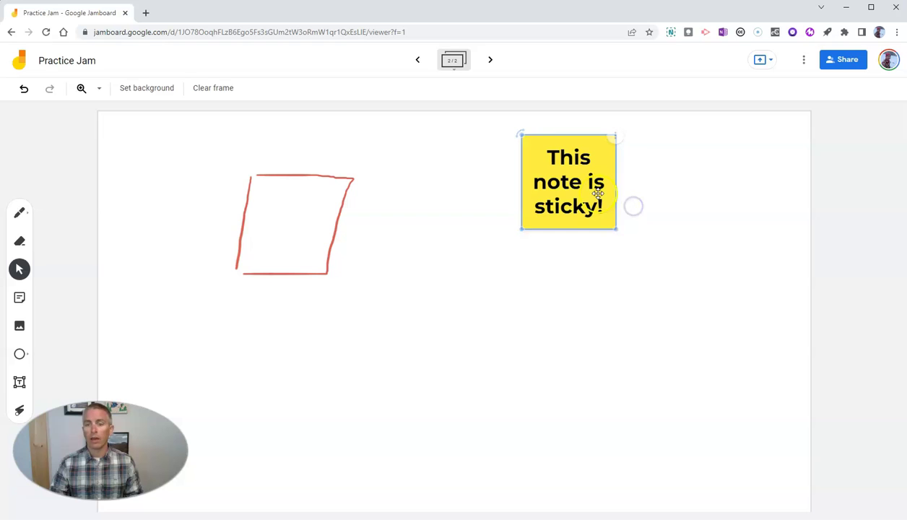
pyautogui.moveTo(522, 134); pyautogui.dragTo(511, 154)
# Duplicate the sticky note and place the copy beside the original
pyautogui.click(598, 126)
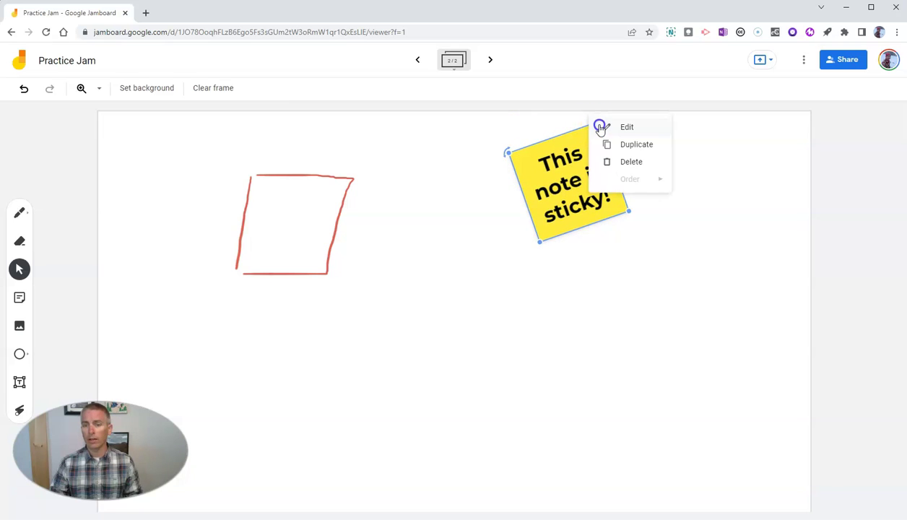
pyautogui.click(635, 145)
pyautogui.moveTo(628, 188); pyautogui.dragTo(713, 177)
pyautogui.click(616, 301)
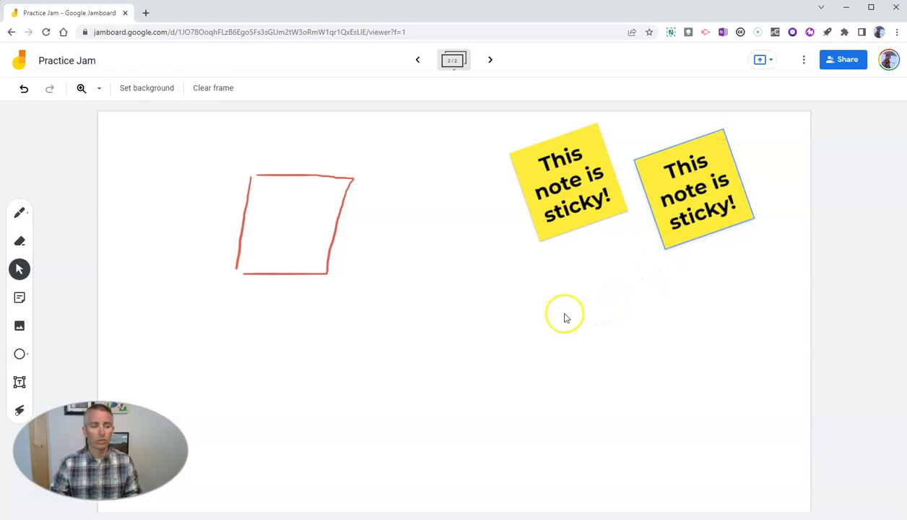
# Draw an ellipse below the notes and a square to its right
pyautogui.click(21, 355)
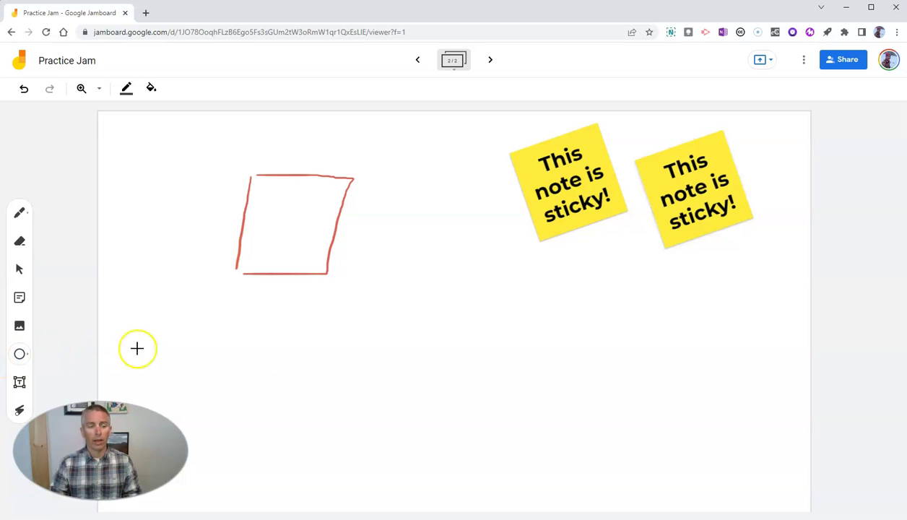
pyautogui.moveTo(388, 304); pyautogui.dragTo(475, 369)
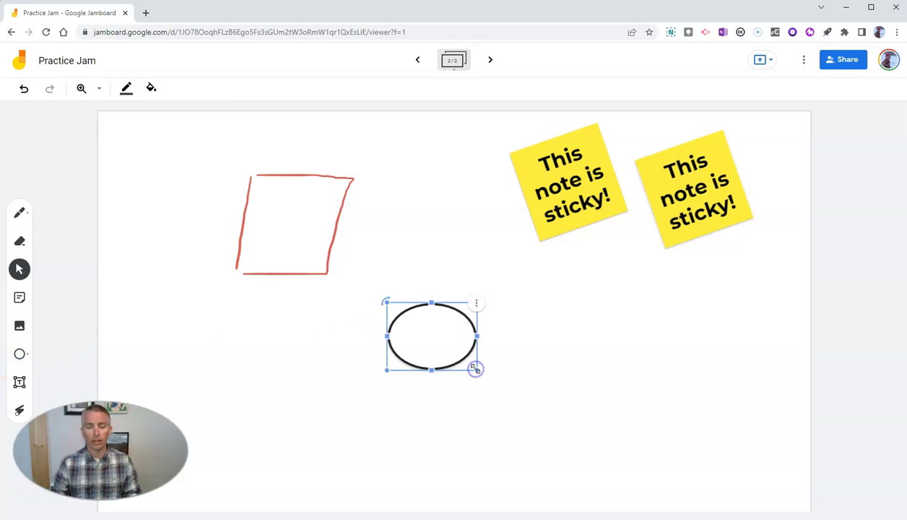
pyautogui.click(26, 355)
pyautogui.click(21, 355)
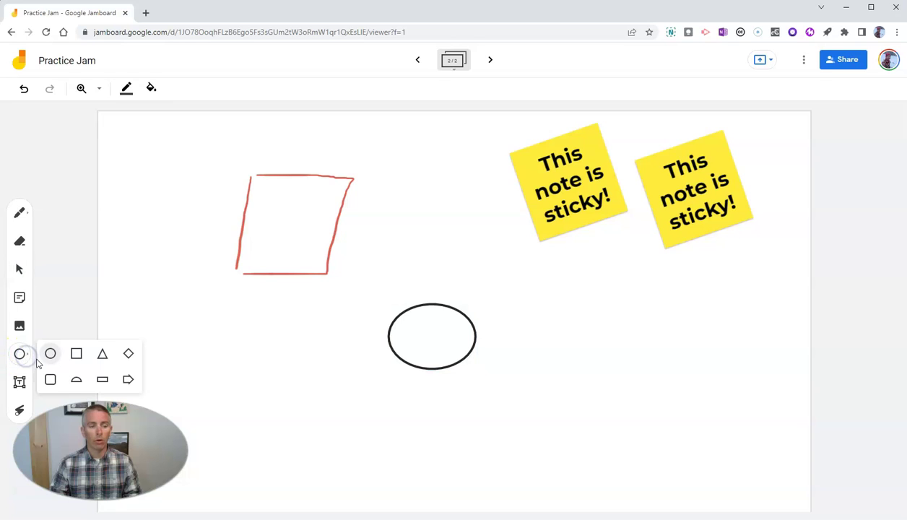
pyautogui.click(76, 354)
pyautogui.moveTo(526, 320)
pyautogui.mouseDown()
pyautogui.moveTo(527, 368)
pyautogui.moveTo(610, 395)
pyautogui.mouseUp()
# Draw an arrow left of the ellipse with light green fill and teal outline
pyautogui.click(30, 357)
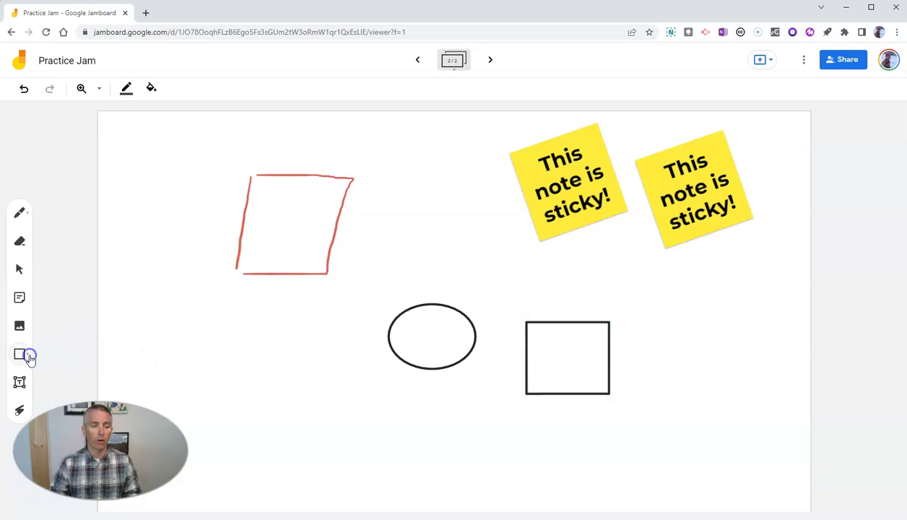
pyautogui.click(128, 379)
pyautogui.moveTo(207, 310); pyautogui.dragTo(336, 367)
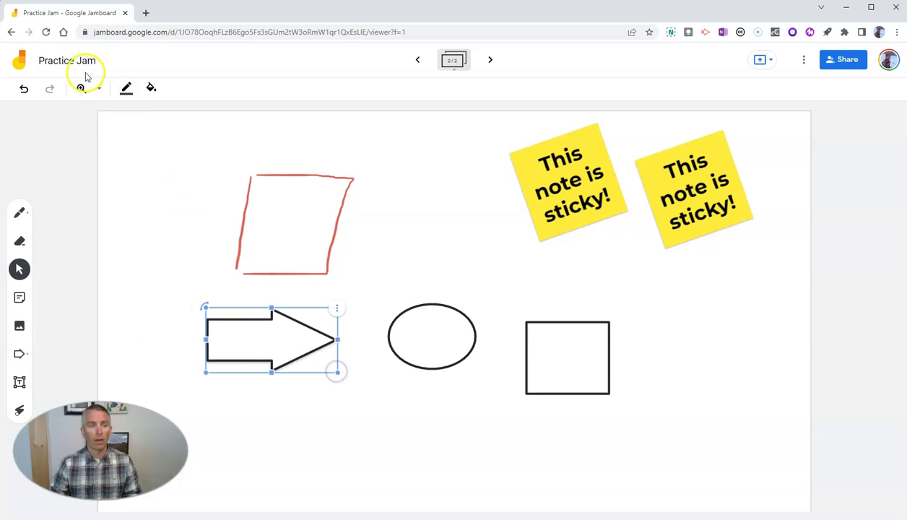
pyautogui.click(152, 90)
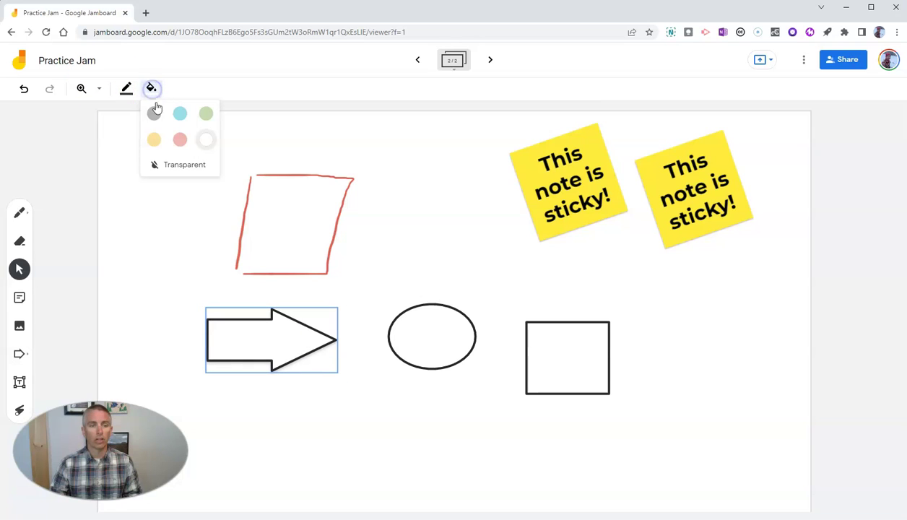
pyautogui.click(205, 117)
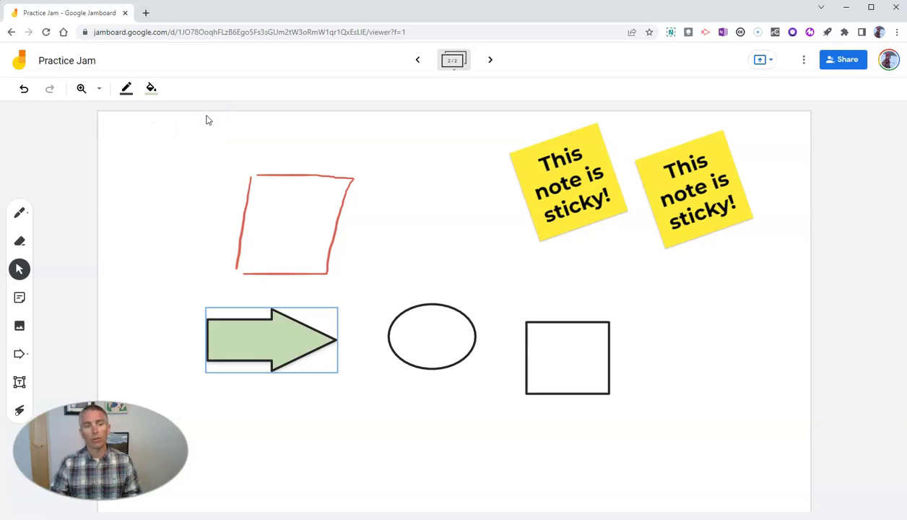
pyautogui.click(126, 88)
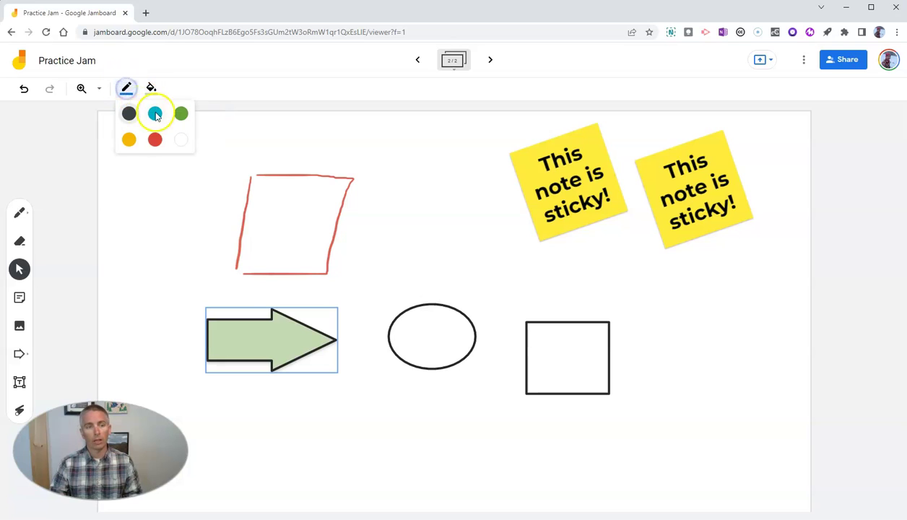
pyautogui.click(155, 114)
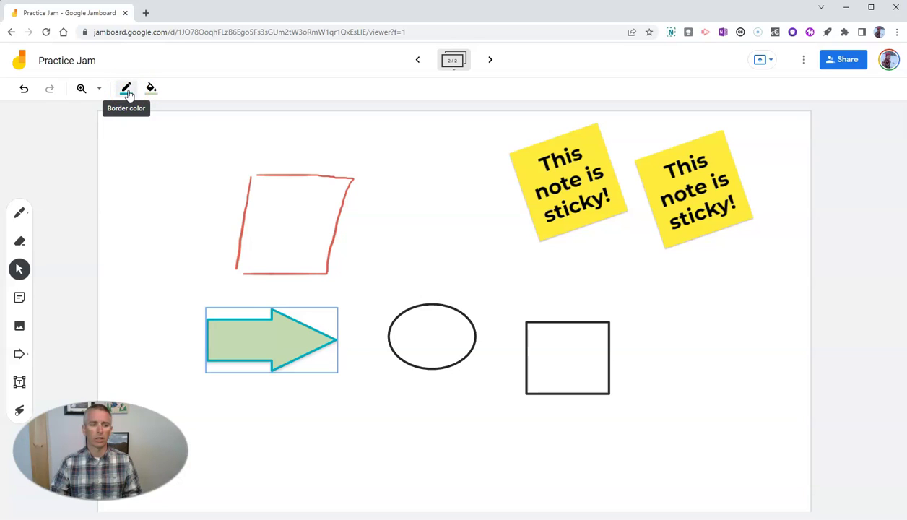
# Add a text box reading 'Write some text.' below the sticky notes
pyautogui.click(20, 383)
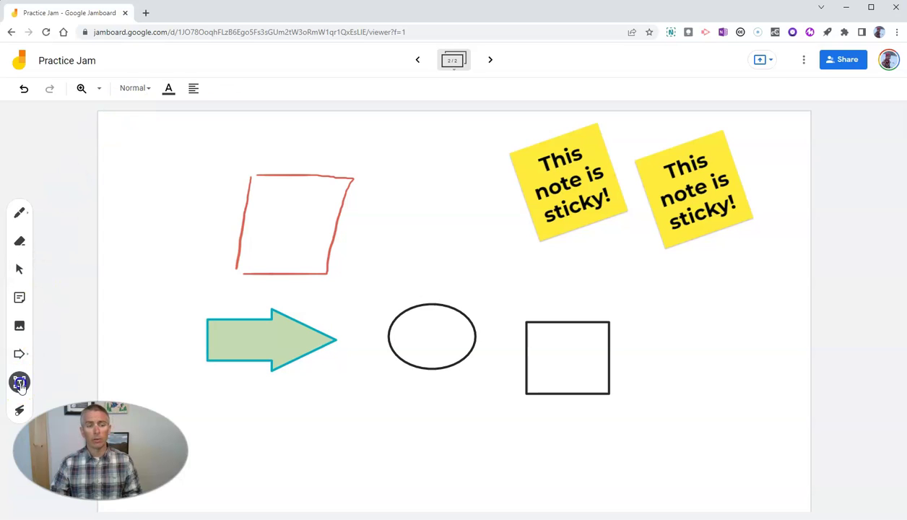
pyautogui.click(639, 279)
pyautogui.click(664, 280)
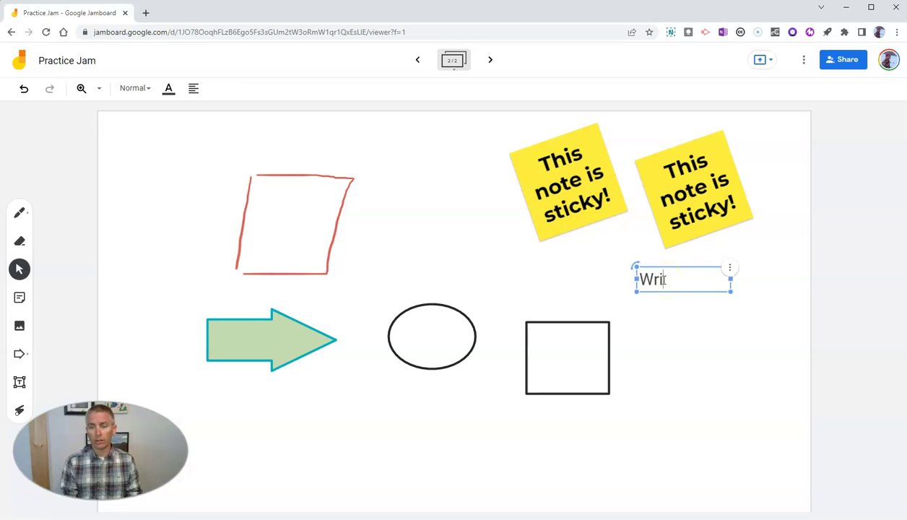
pyautogui.write('Write some te')
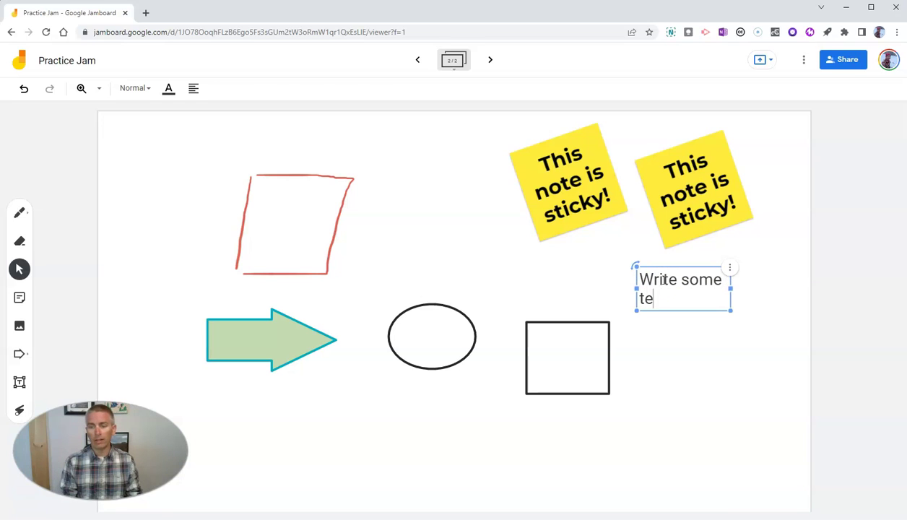
pyautogui.write('xt.')
pyautogui.click(726, 417)
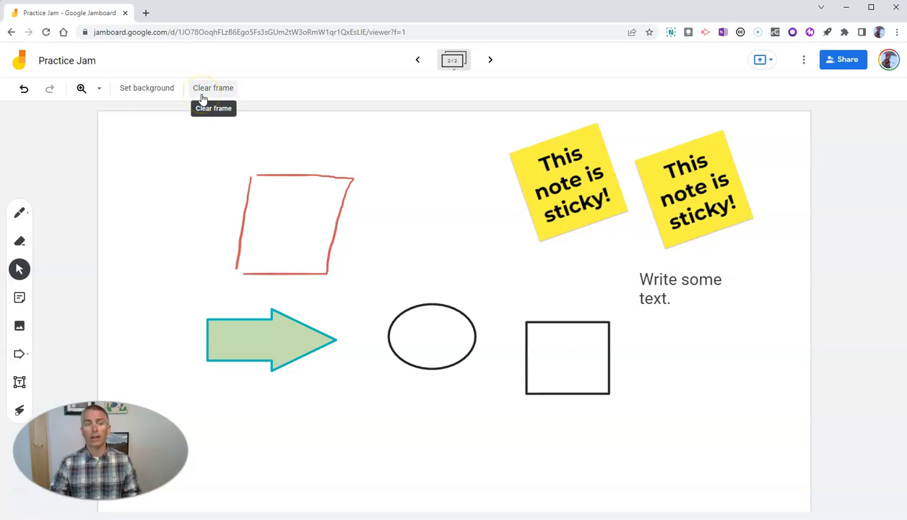
# Apply the Blue line ruled-paper background to the frame
pyautogui.click(157, 94)
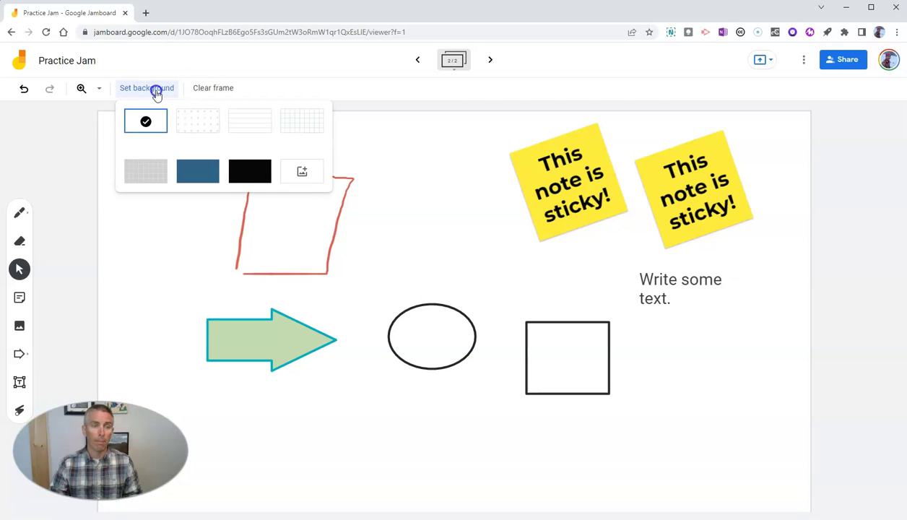
pyautogui.click(240, 122)
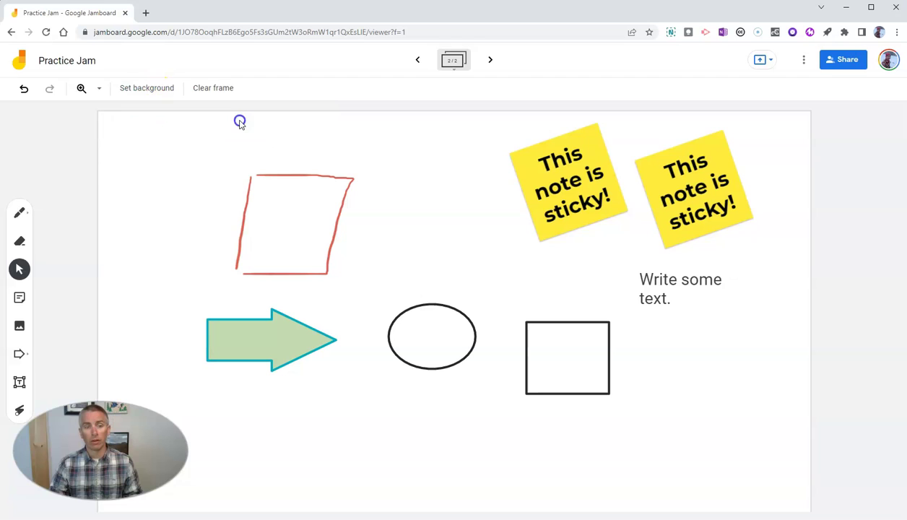
pyautogui.click(133, 90)
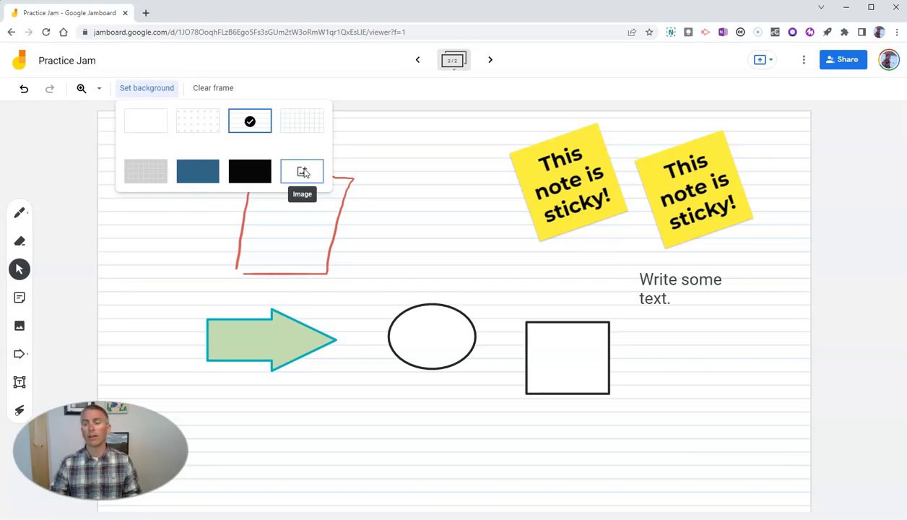
pyautogui.click(839, 350)
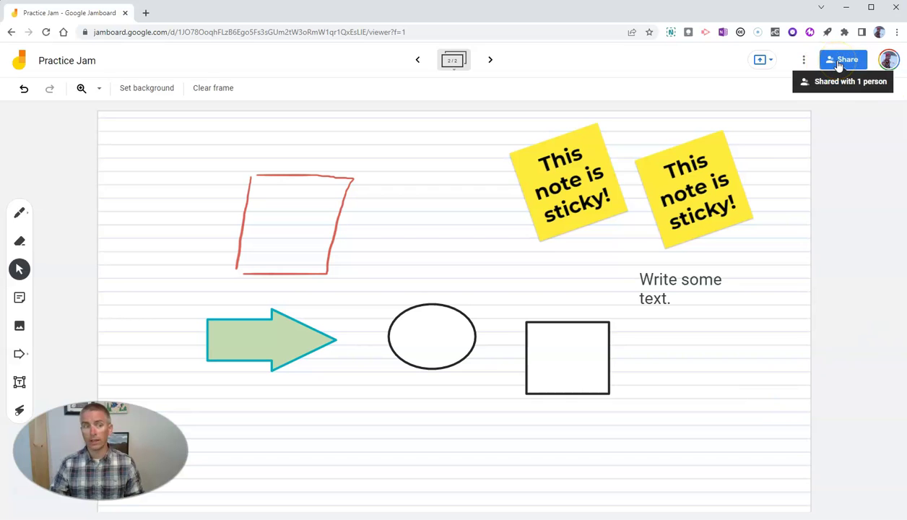
pyautogui.click(804, 61)
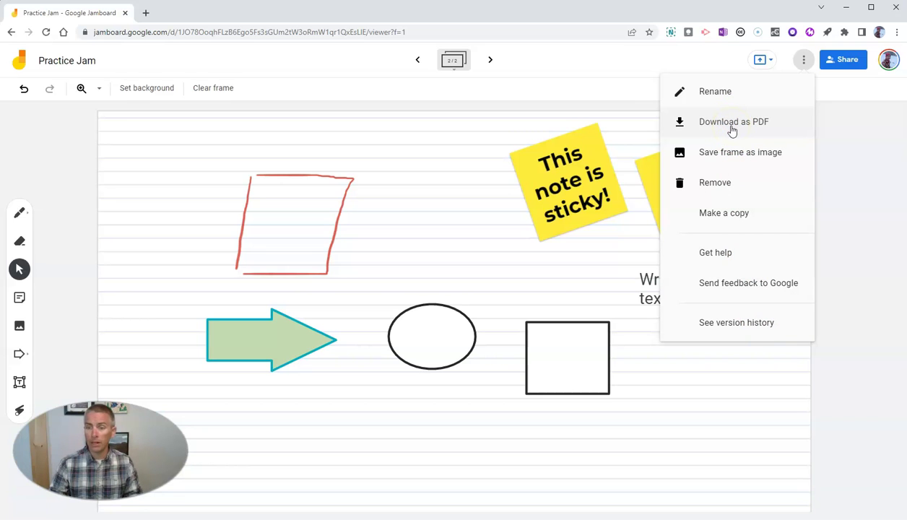
pyautogui.click(737, 161)
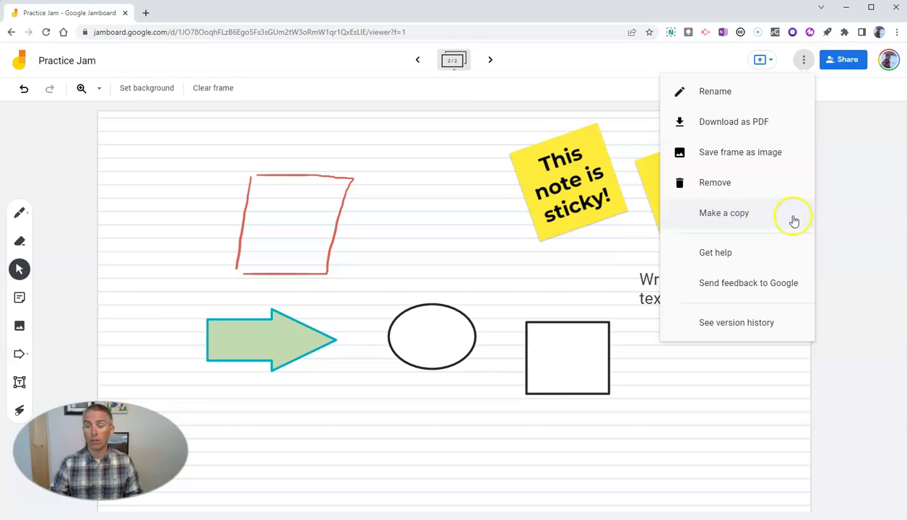
pyautogui.click(841, 217)
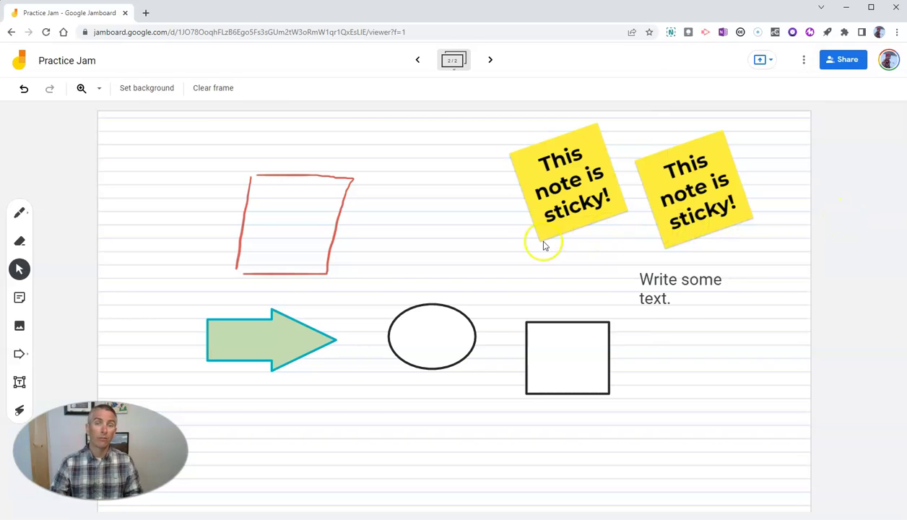
pyautogui.click(417, 262)
pyautogui.click(408, 264)
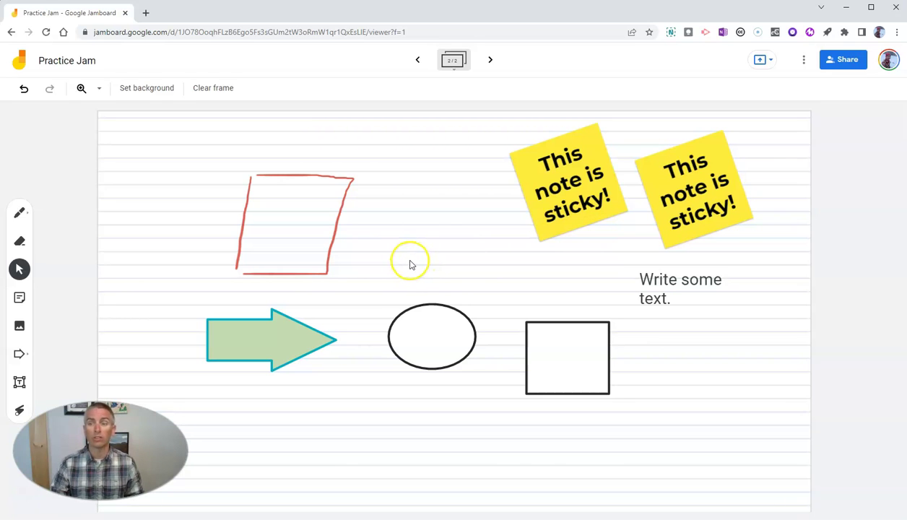
# In Classroom, start a new announcement with the message 'Let's Jam!'
pyautogui.click(356, 265)
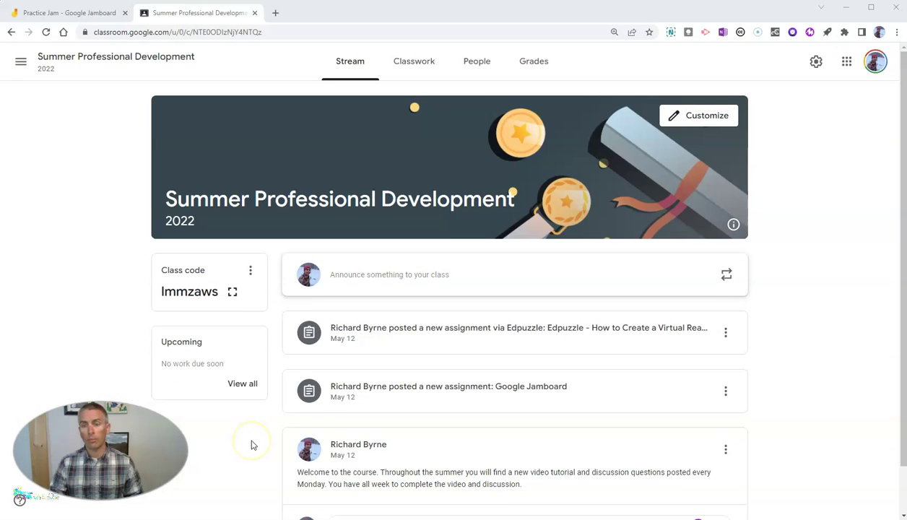
pyautogui.click(406, 278)
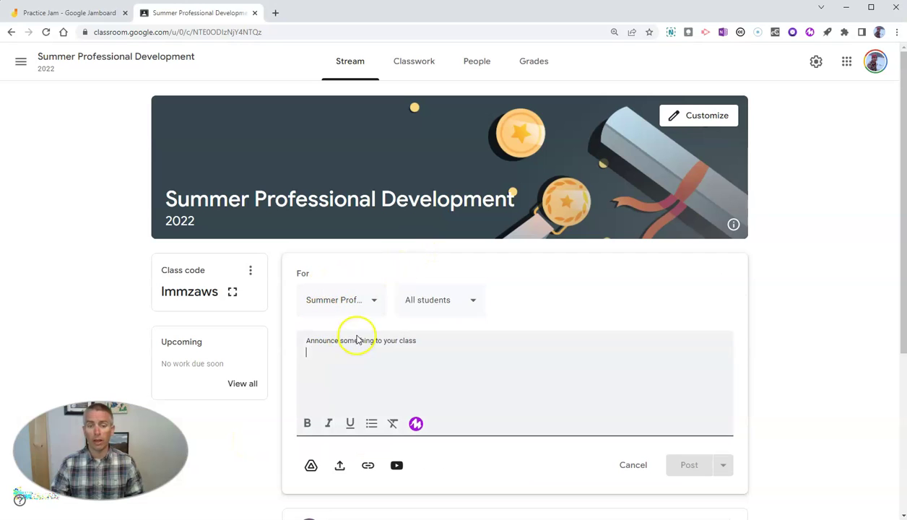
pyautogui.write('Le')
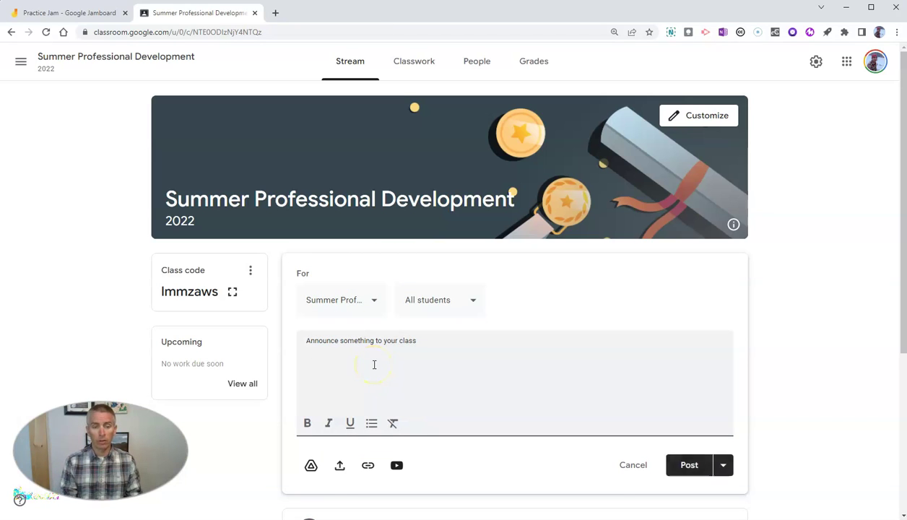
pyautogui.write("t's Jam!")
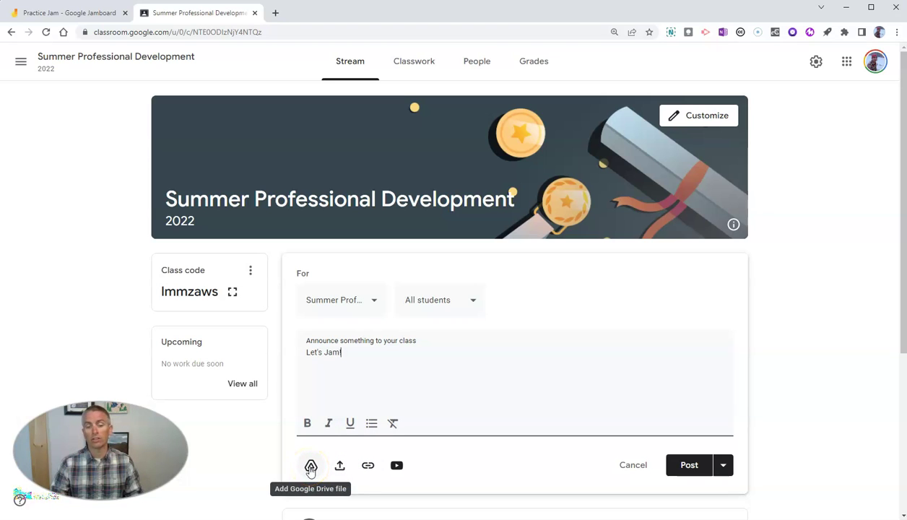
# Attach Practice Jam from Google Drive and post the announcement
pyautogui.click(311, 468)
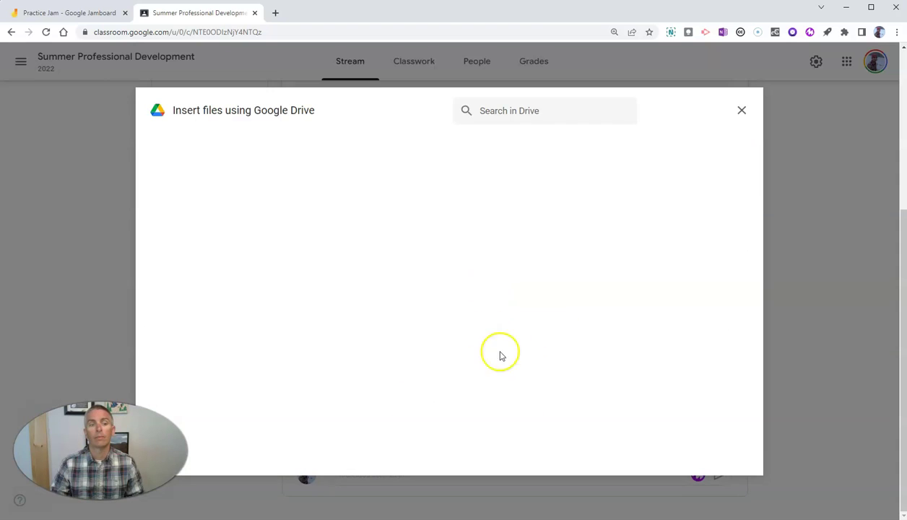
pyautogui.click(537, 110)
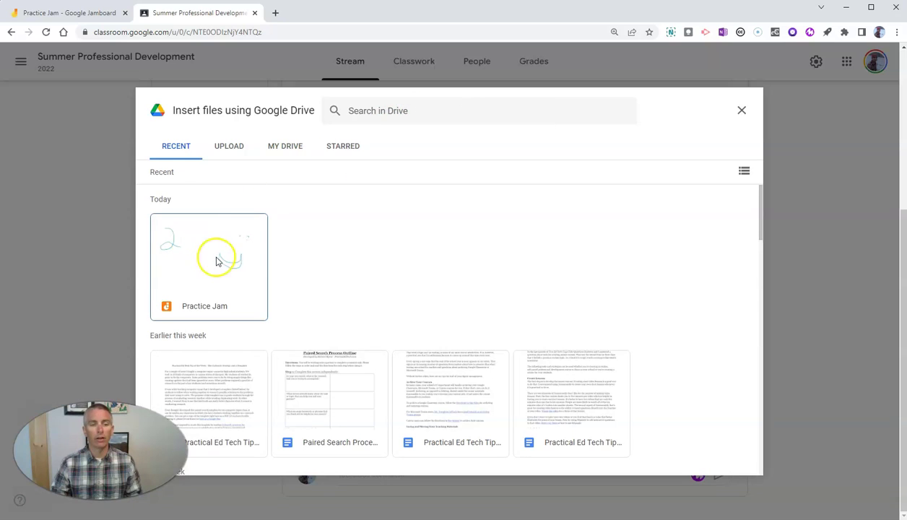
pyautogui.click(218, 257)
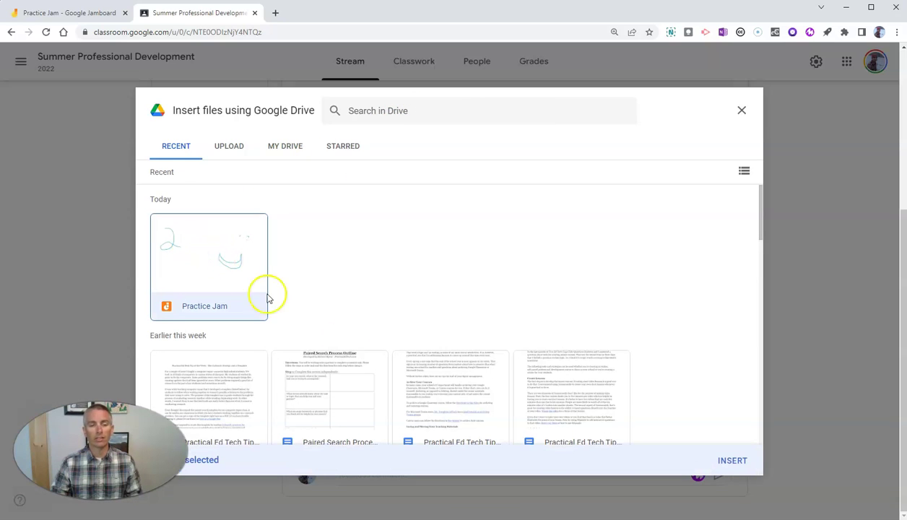
pyautogui.click(733, 460)
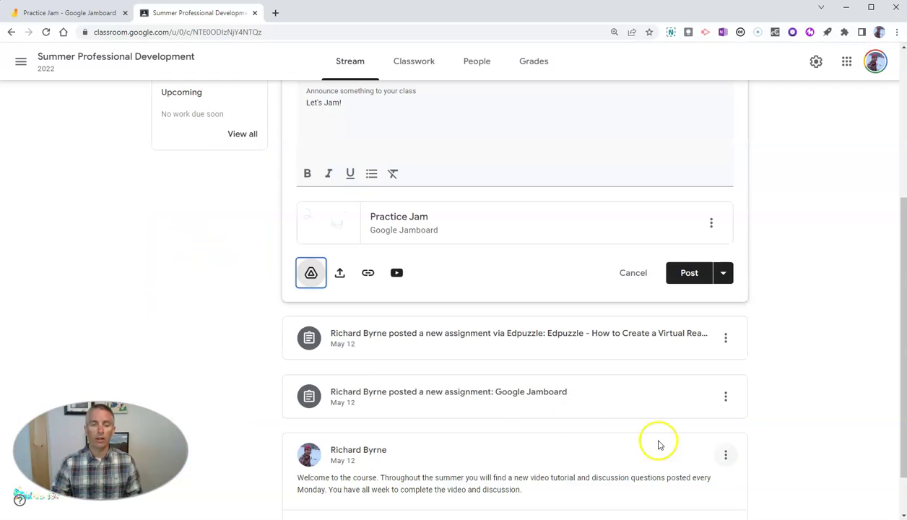
pyautogui.click(695, 274)
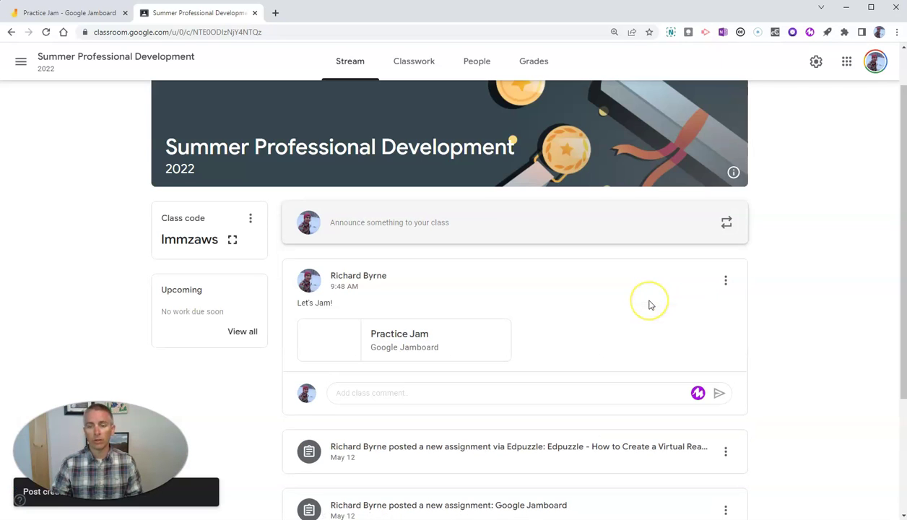
# Create a new assignment from the Classwork page, dismissing the scheduling notice
pyautogui.click(415, 64)
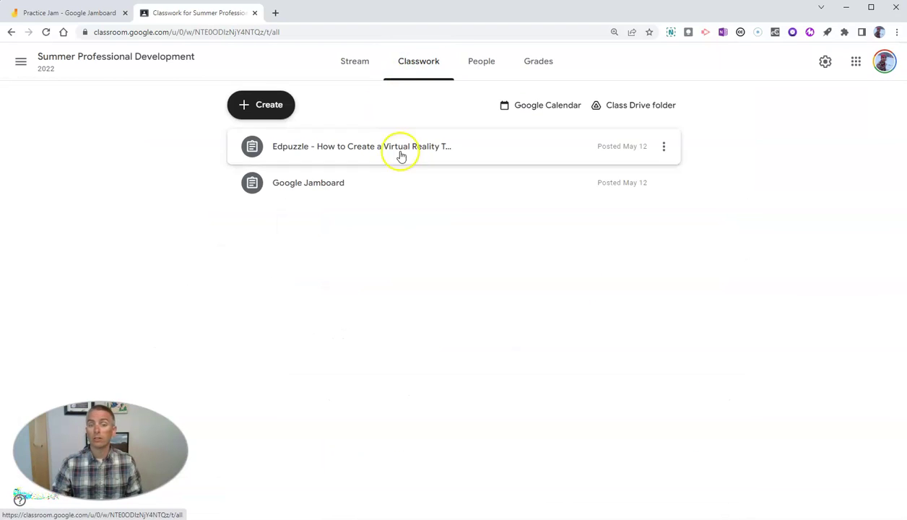
pyautogui.click(253, 108)
pyautogui.click(299, 147)
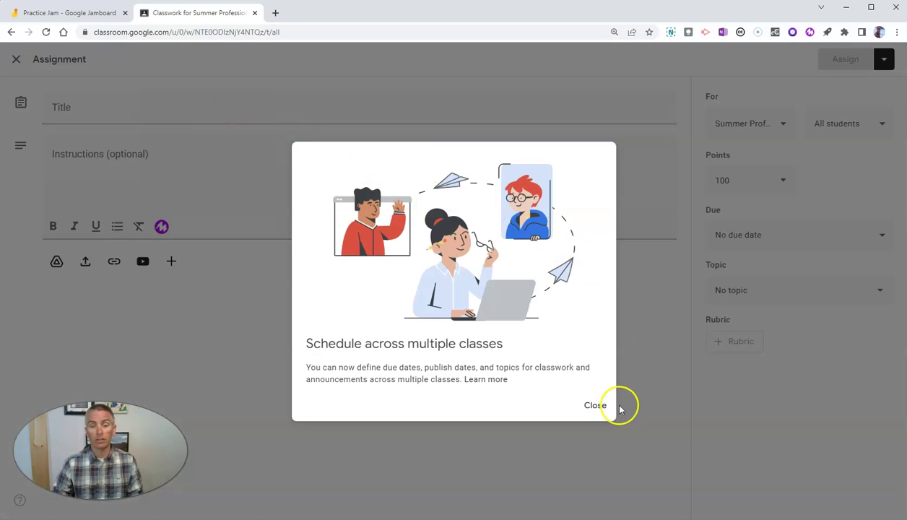
pyautogui.click(600, 404)
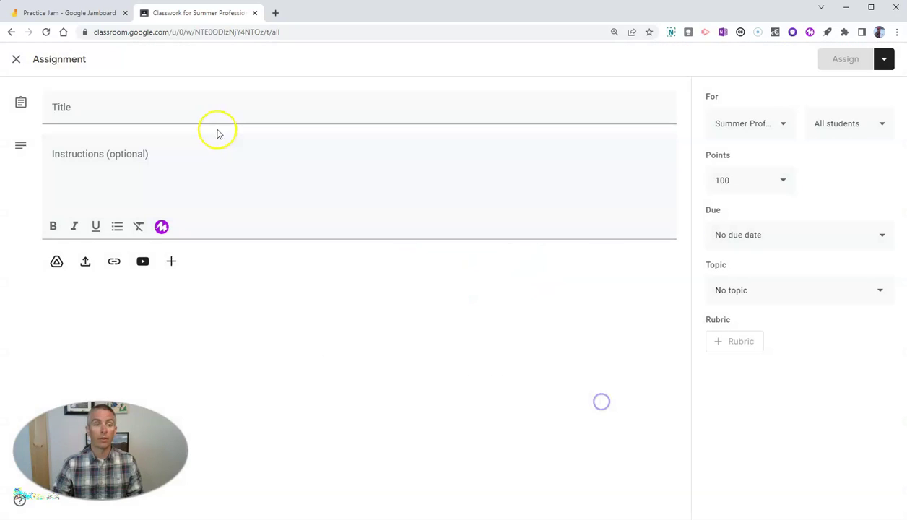
# Title it 'Please modify this Jamboard for your needs' with instructions 'Use this as a template for brainstorming.'
pyautogui.click(169, 106)
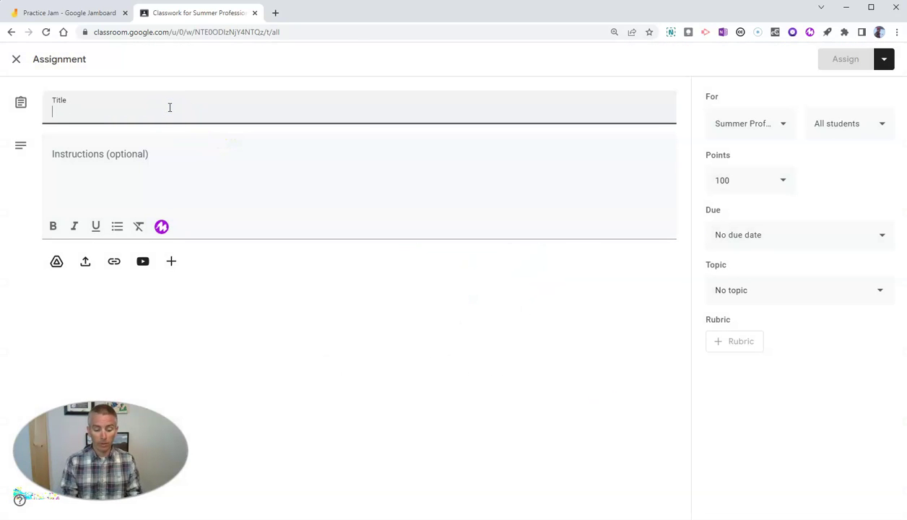
pyautogui.write('Pl')
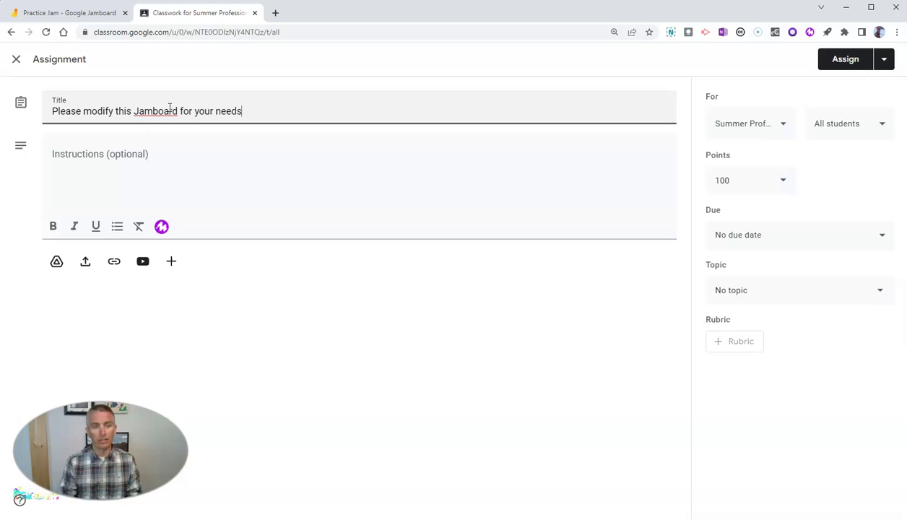
pyautogui.click(181, 149)
pyautogui.write('Use this as a')
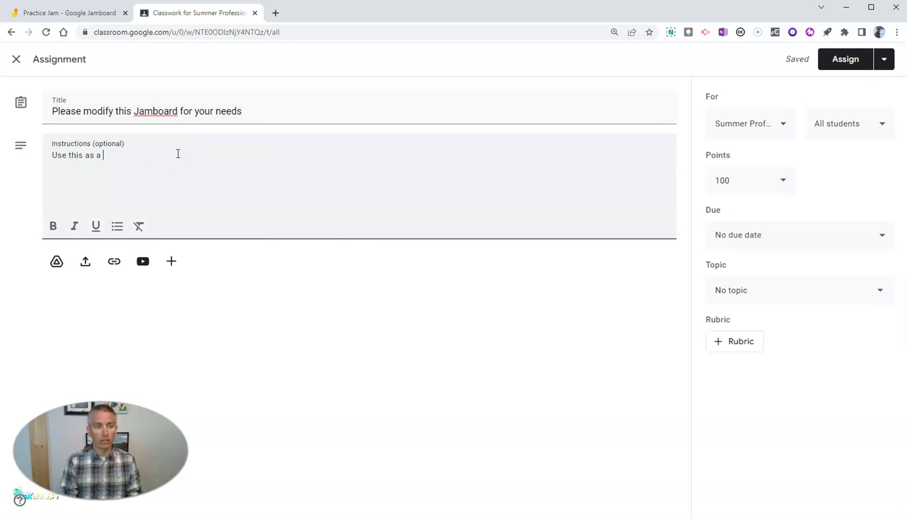
pyautogui.write(' template for brainstorming.')
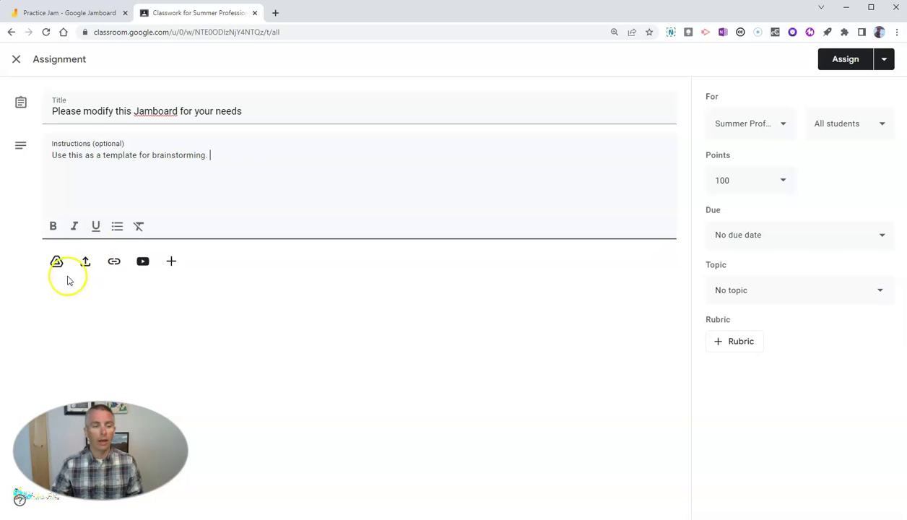
# Attach the Practice Jam board from Google Drive to the assignment
pyautogui.click(58, 263)
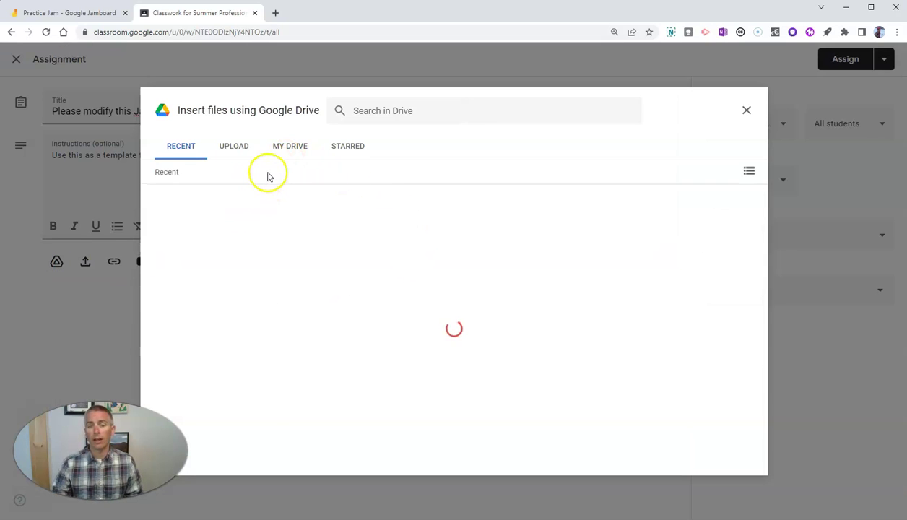
pyautogui.click(224, 272)
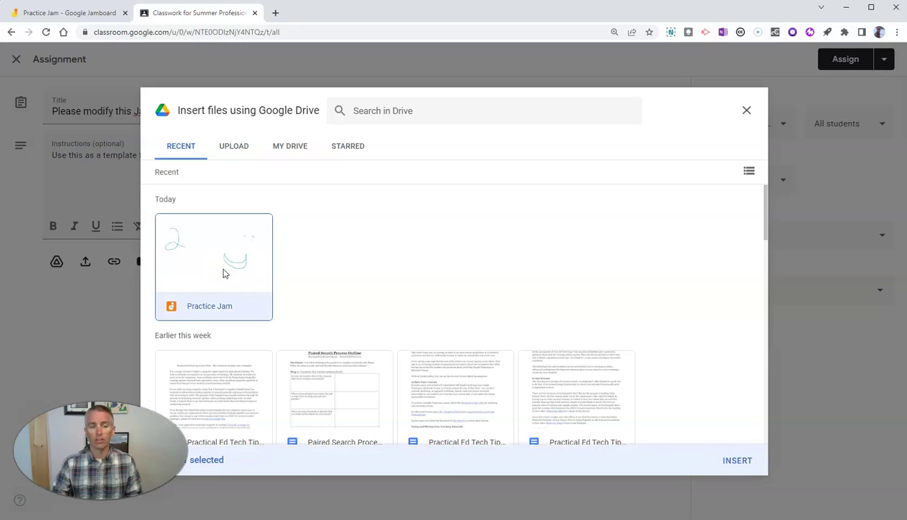
pyautogui.click(738, 461)
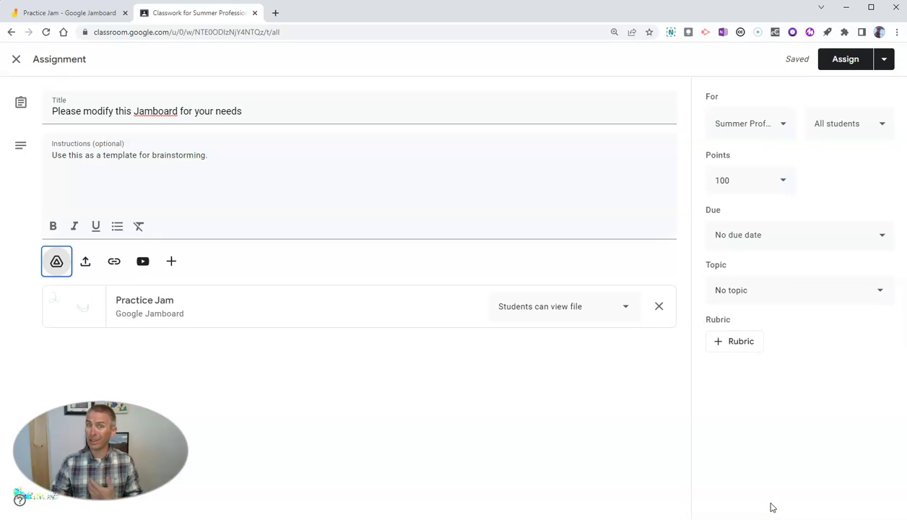
# Set the attachment to 'Make a copy for each student' and assign it
pyautogui.click(598, 309)
pyautogui.click(573, 338)
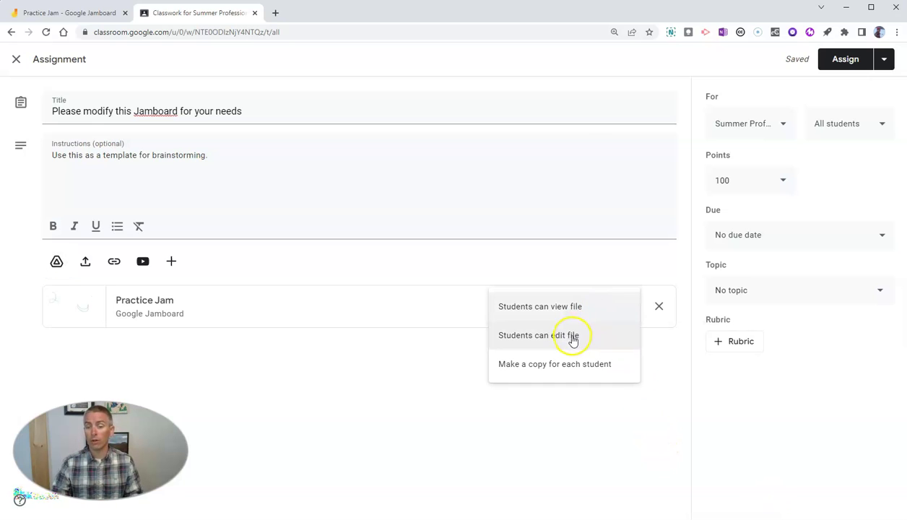
pyautogui.click(571, 366)
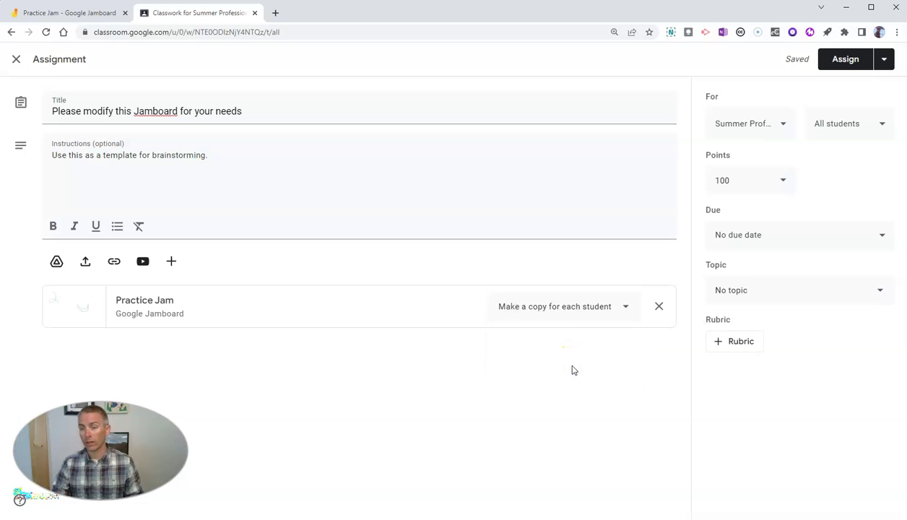
pyautogui.click(654, 368)
pyautogui.click(845, 59)
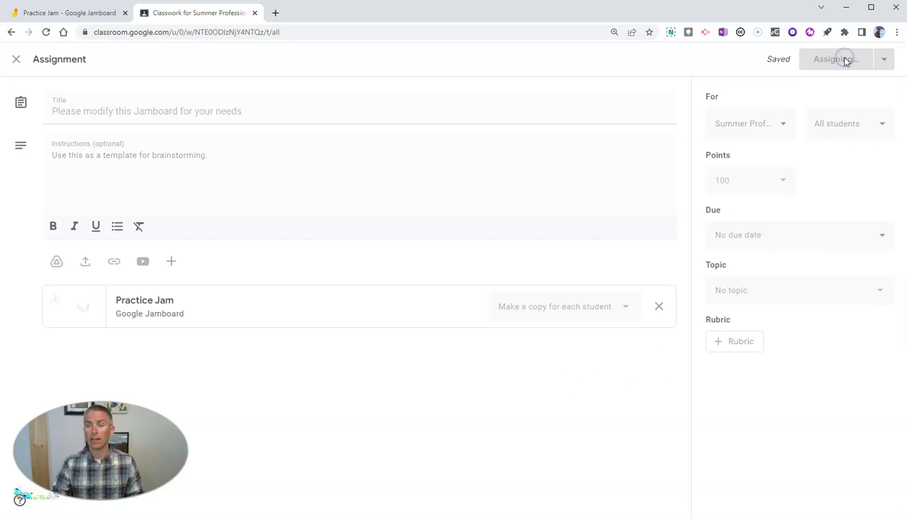